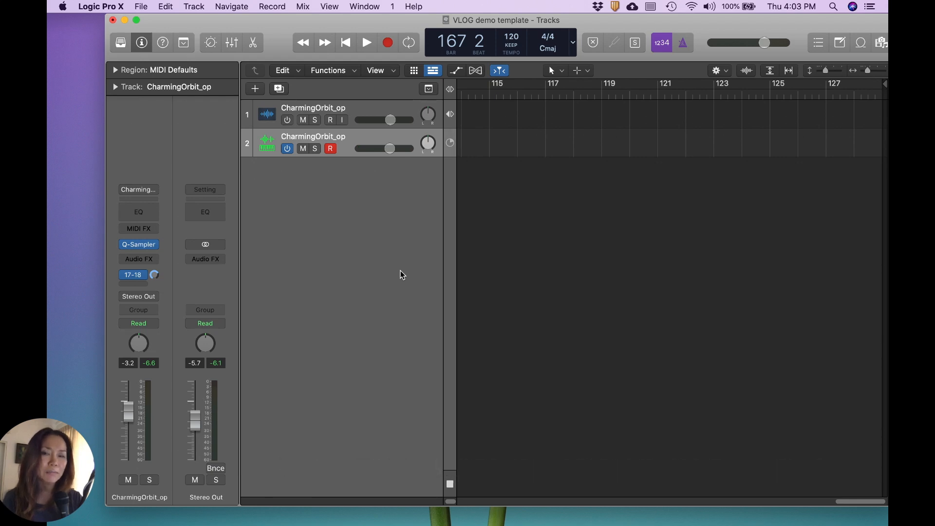
left_click_drag(801, 16, 792, 15)
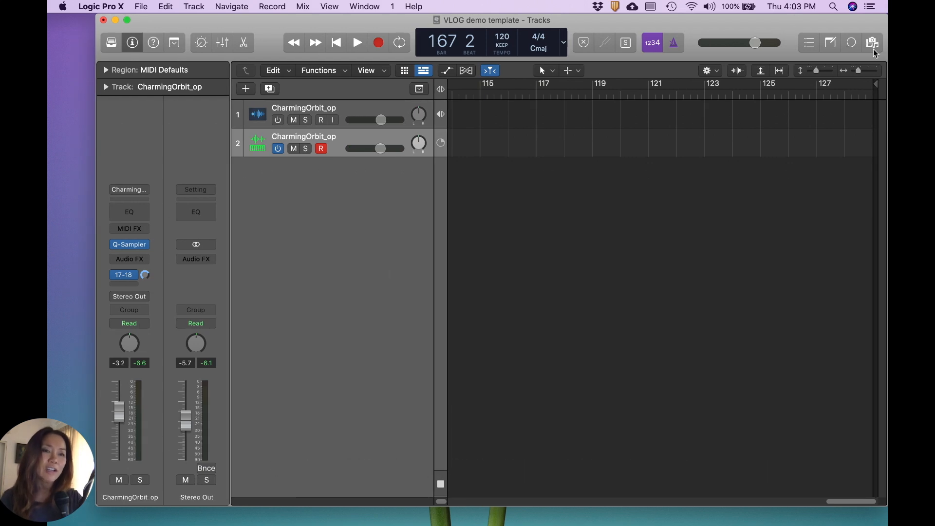
left_click(852, 49)
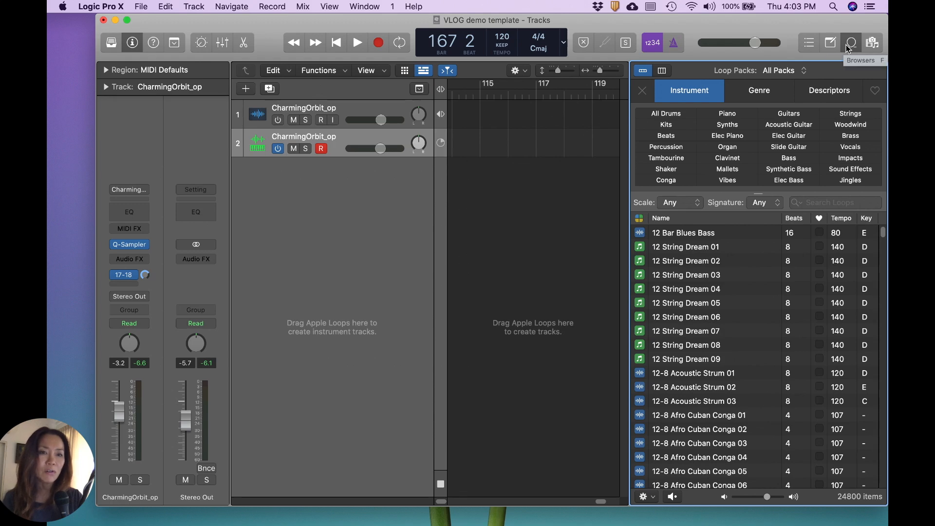
left_click(851, 45)
Import Caco Beat 01.aif from the Desktop folder onto a new audio track starting at bar 1
mouse_move(888, 461)
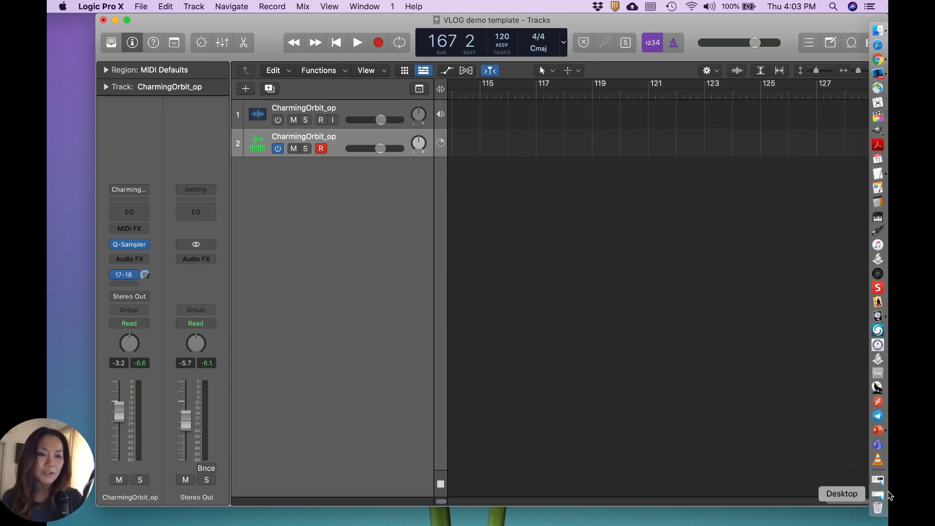
left_click(879, 495)
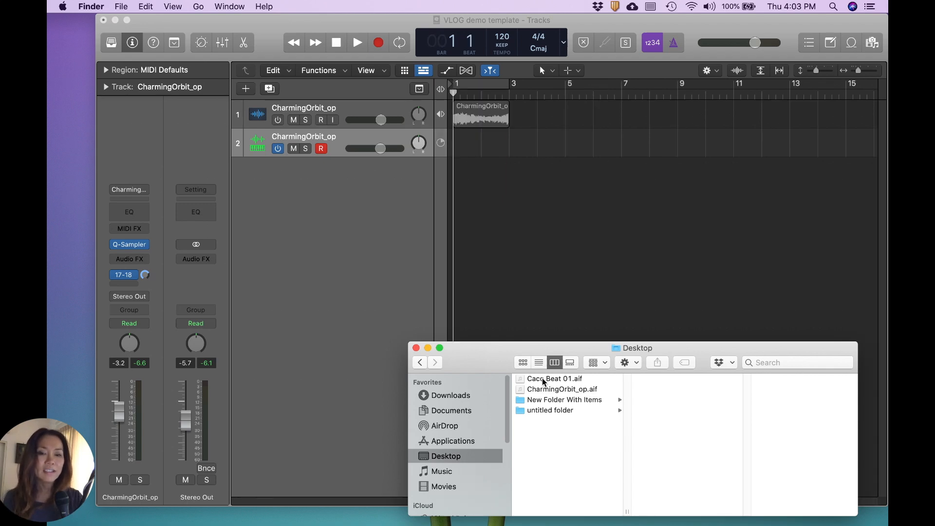
left_click_drag(543, 381, 454, 175)
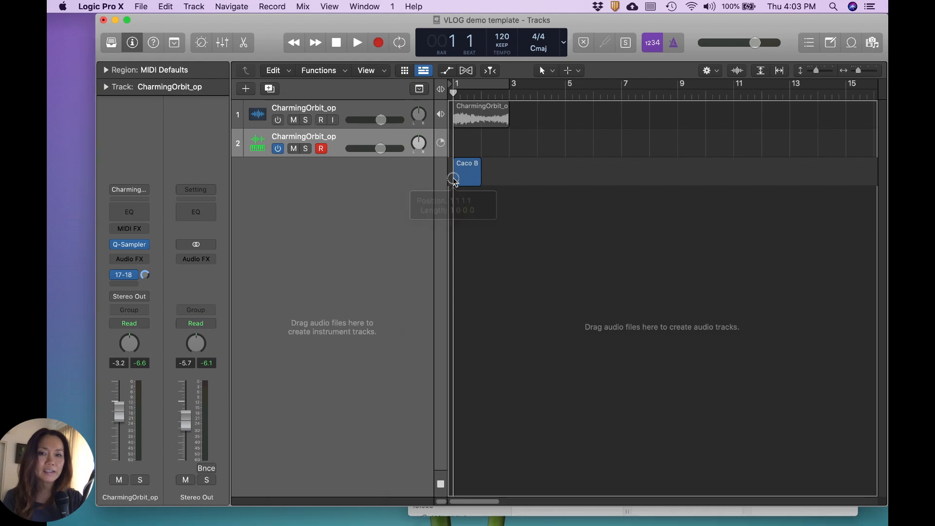
Turn on cycling, shorten the cycle range to the one bar of the Caco Beat region, and play it back
left_click(487, 86)
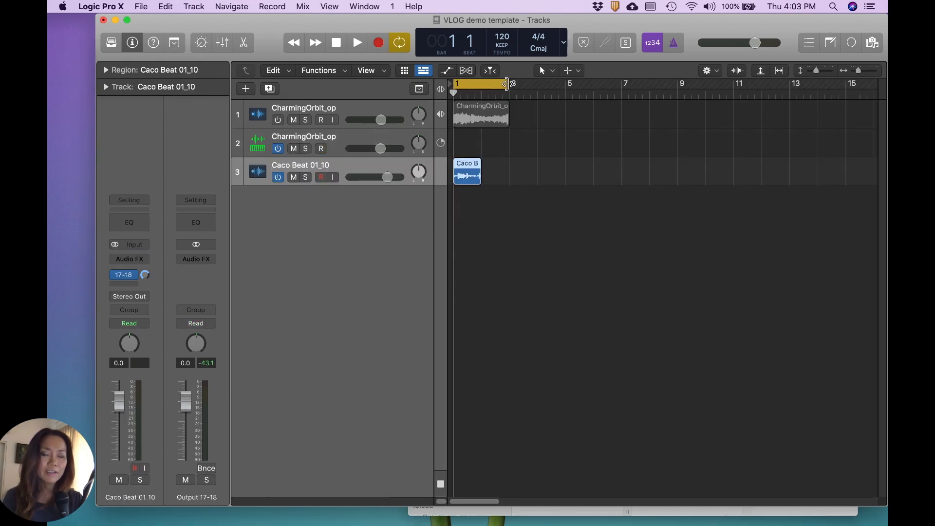
left_click_drag(507, 84, 479, 87)
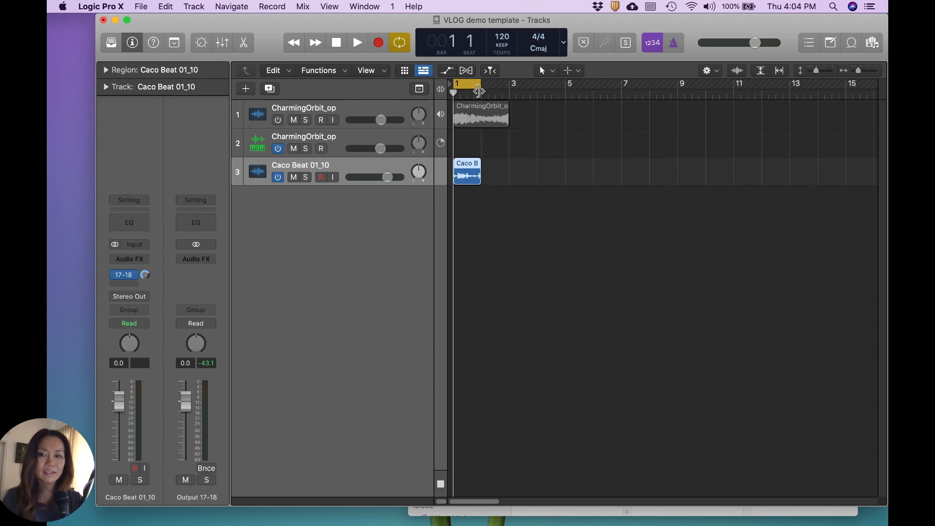
key("space")
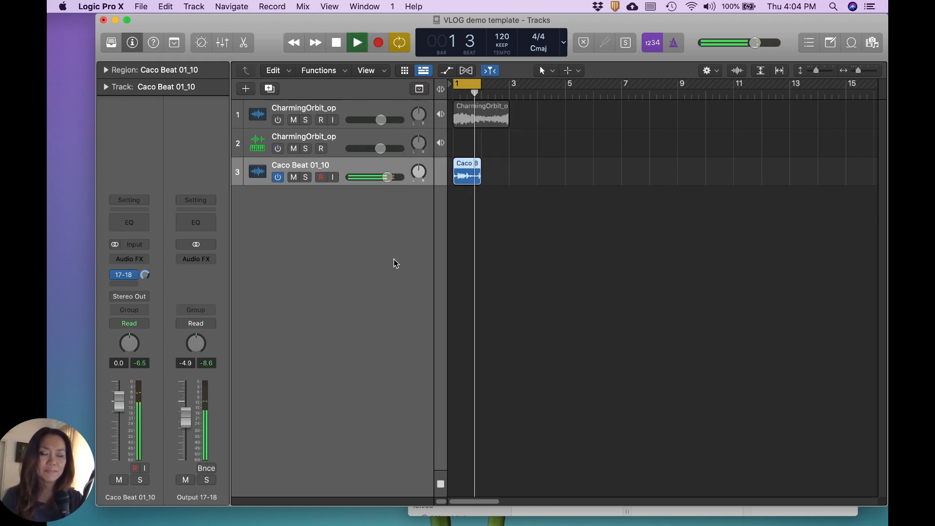
key("space")
Create a new Drum Machine Designer track from the Caco Beat region and audition its first pad
left_click_drag(469, 178, 424, 210)
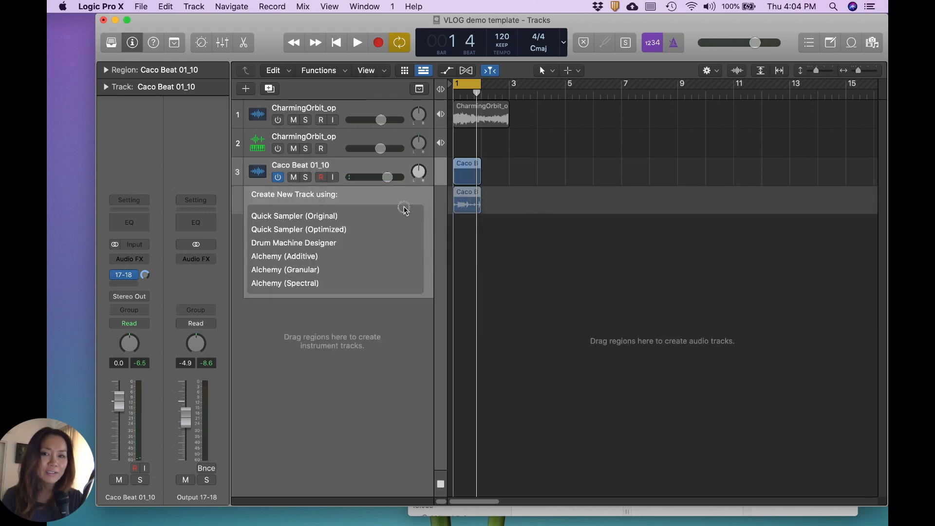
left_click(357, 248)
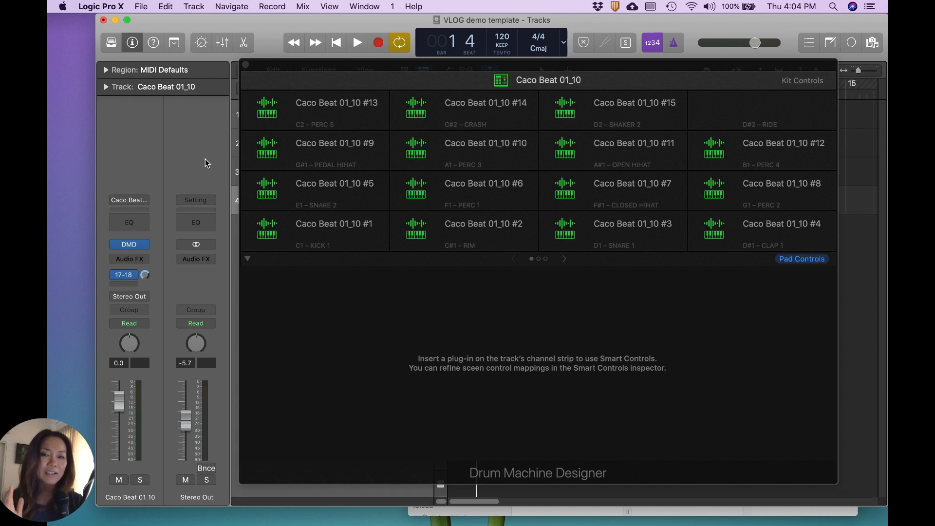
left_click(268, 229)
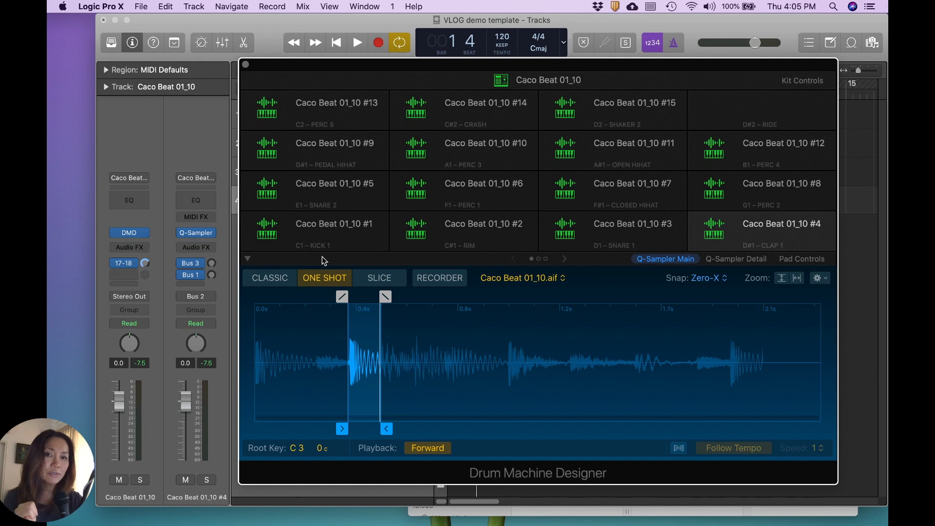
Rename the Caco Beat 01_10 #1 pad as kk
left_click(347, 233)
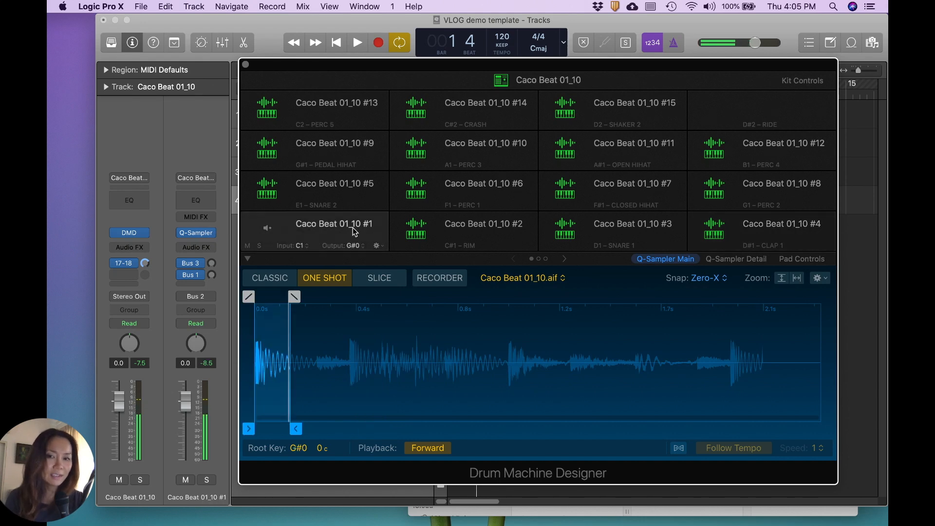
double_click(355, 229)
type("kk")
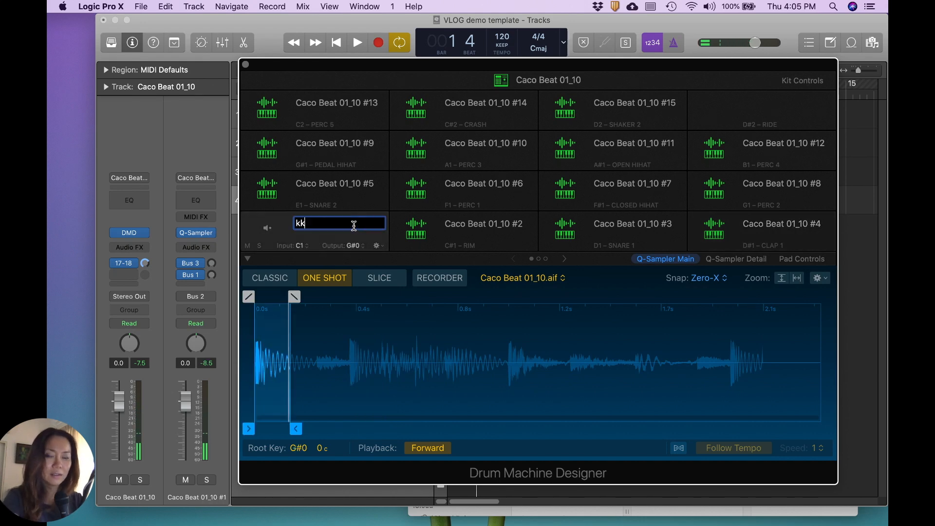
key("Return")
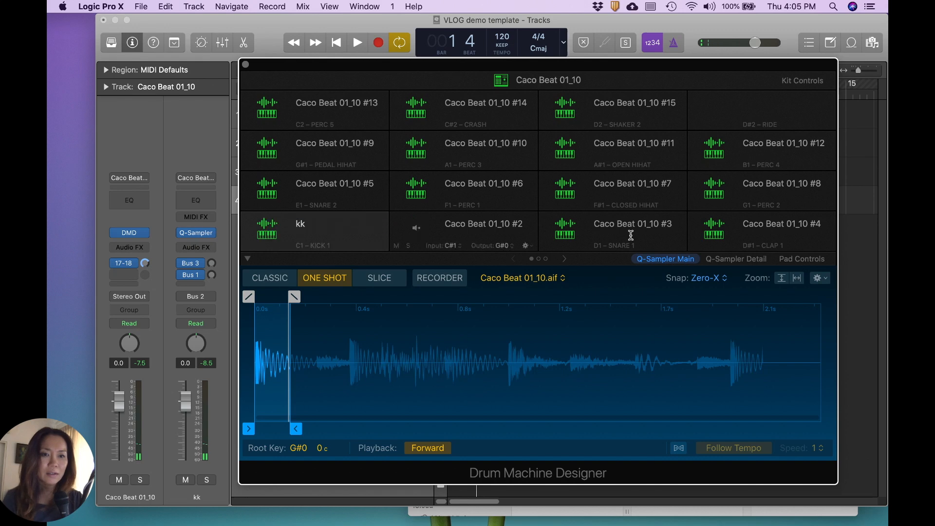
Audition pads #4 and #3, and rename the Caco Beat 01_10 #3 pad as hats
left_click(717, 231)
left_click(564, 231)
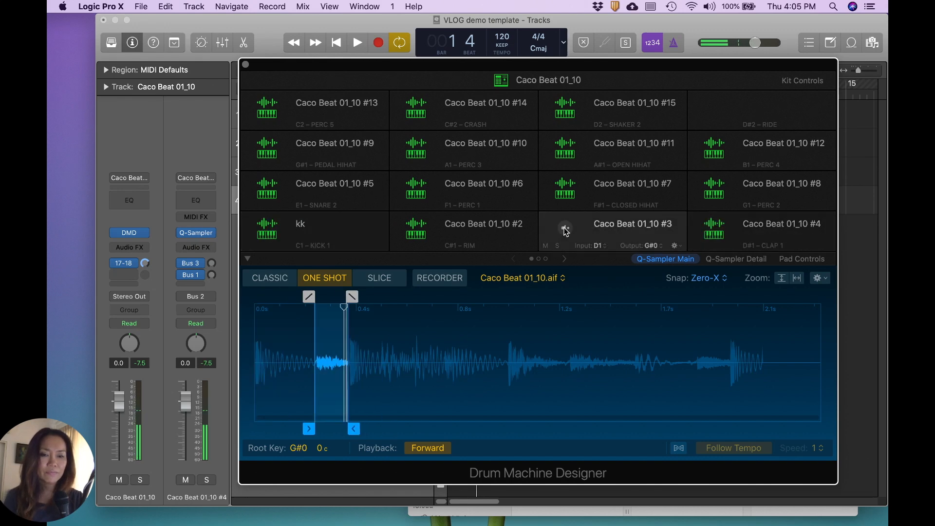
double_click(664, 227)
type("hat")
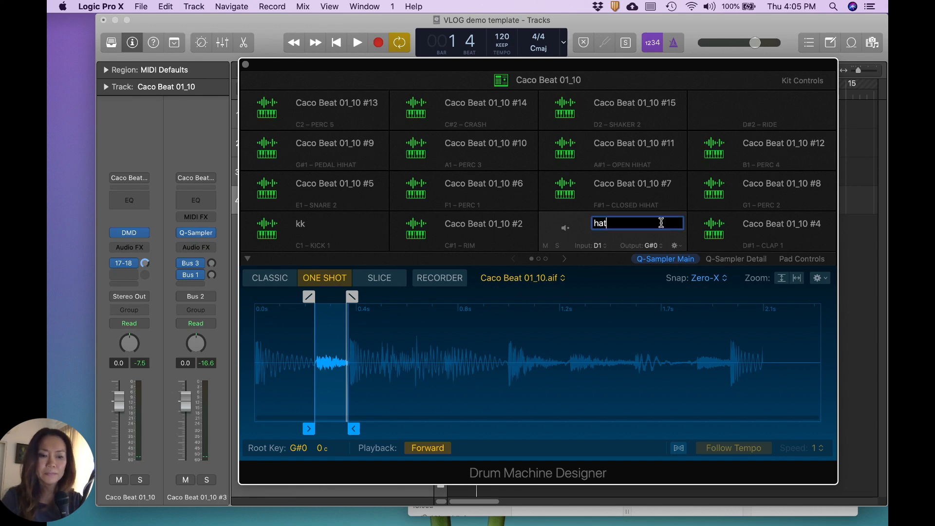
type("s")
key("Return")
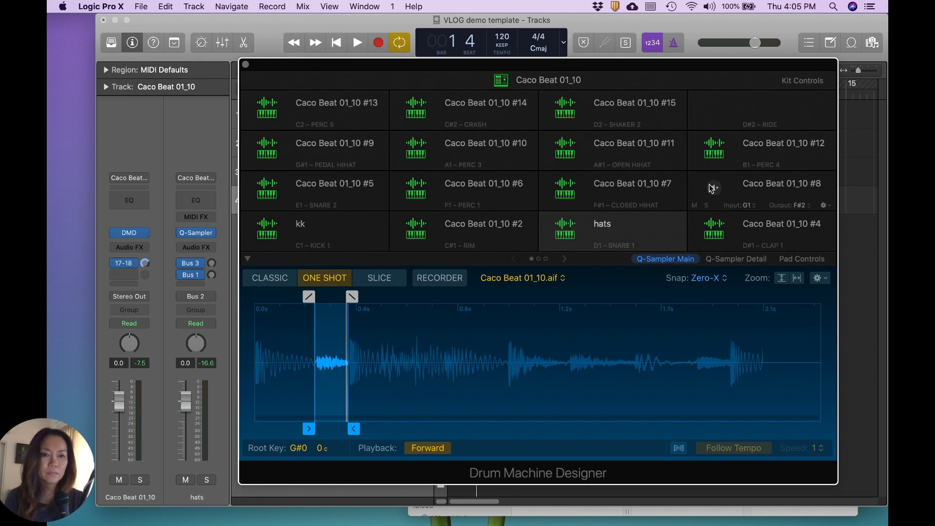
Rename the Caco Beat 01_10 #8 pad as snare
left_click(786, 189)
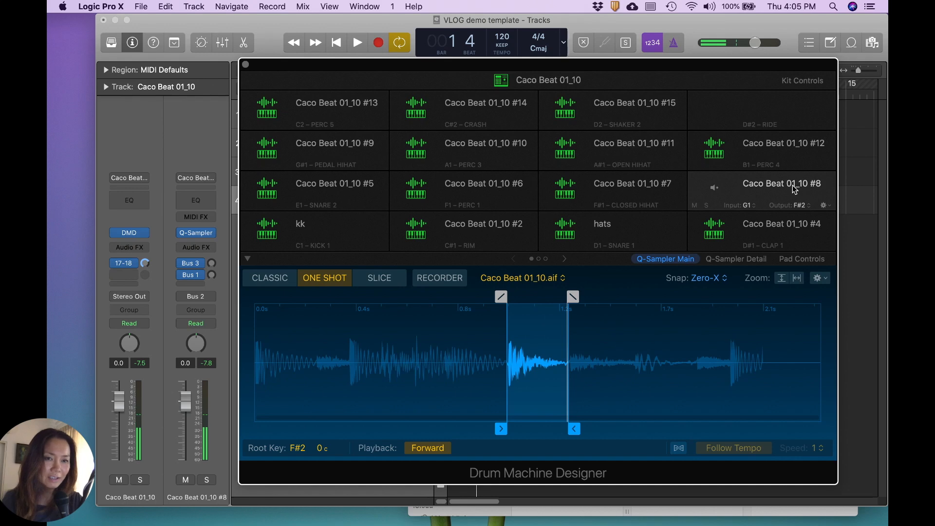
double_click(795, 189)
type("snare")
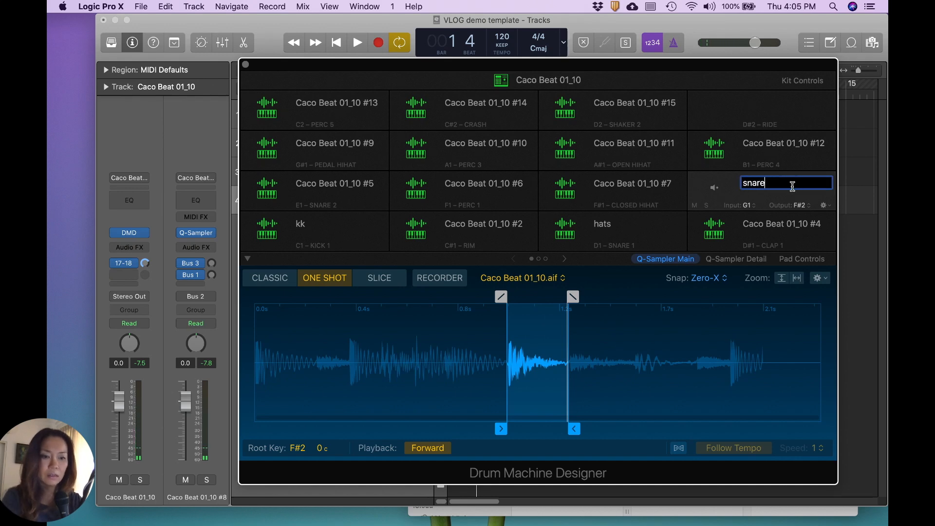
key("Return")
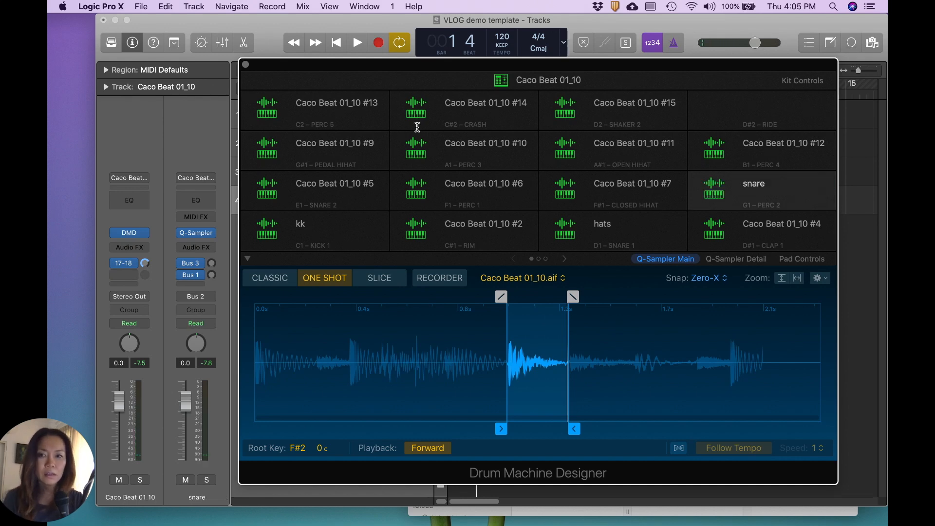
Audition pads #9 and #5, and rename the Caco Beat 01_10 #5 pad as tom
left_click(273, 151)
left_click(270, 190)
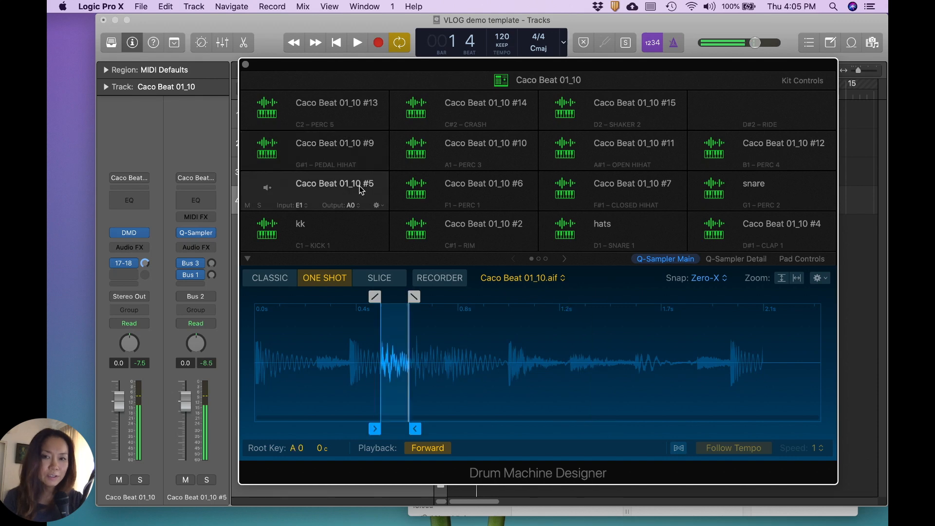
double_click(362, 189)
type("tom")
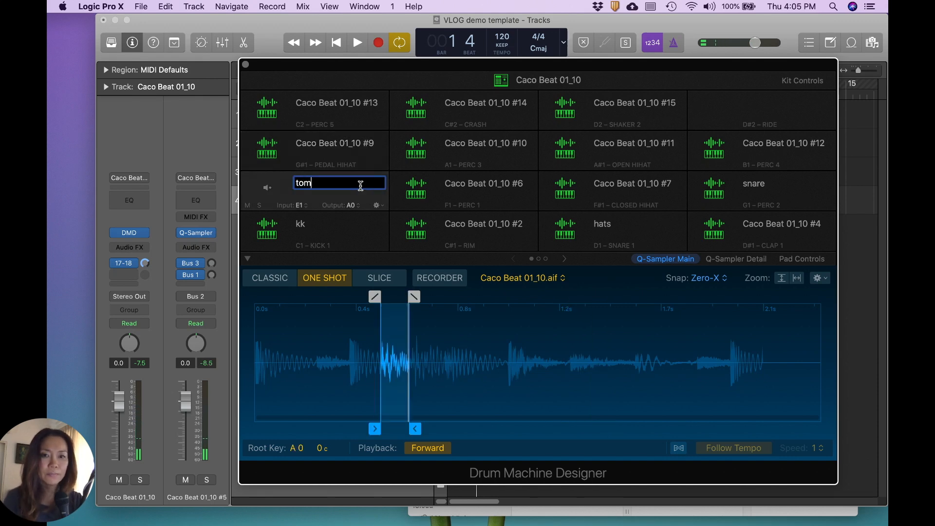
key("Return")
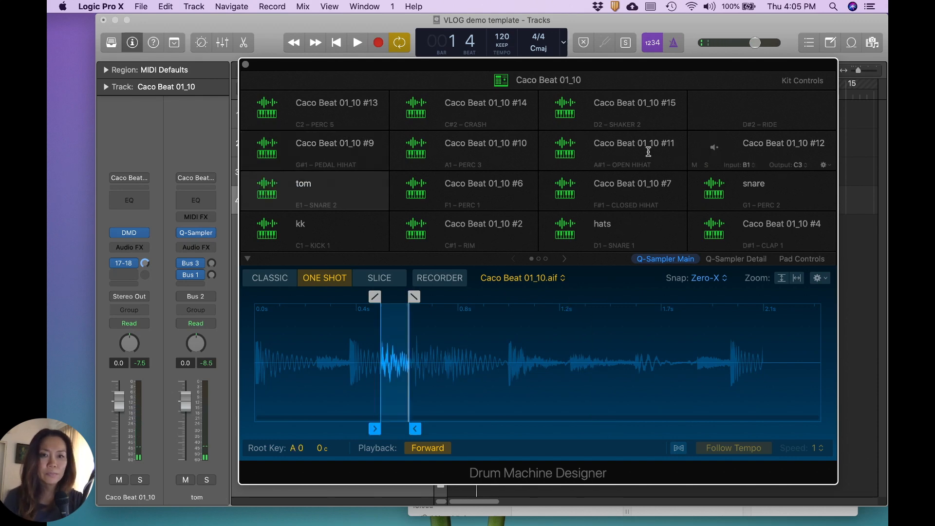
Audition the Caco Beat 01_10 #11 pad and rename it as perc
left_click(566, 148)
double_click(630, 145)
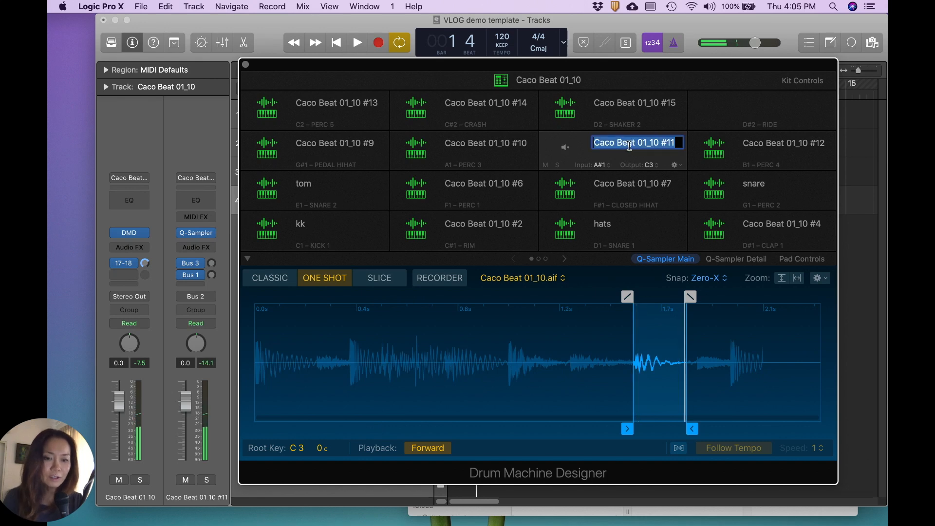
type("perc")
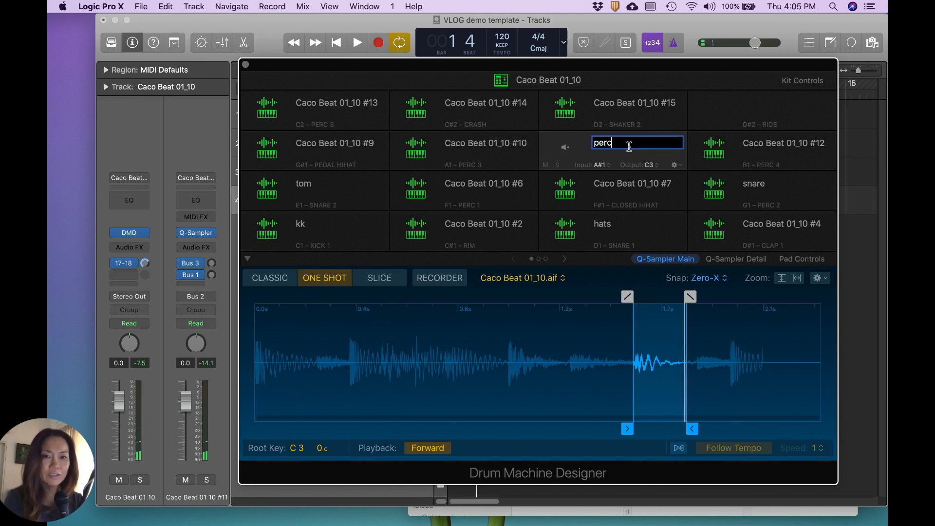
key("Return")
Audition the Caco Beat 01_10 #7 pad and rename it as kk2
left_click(569, 189)
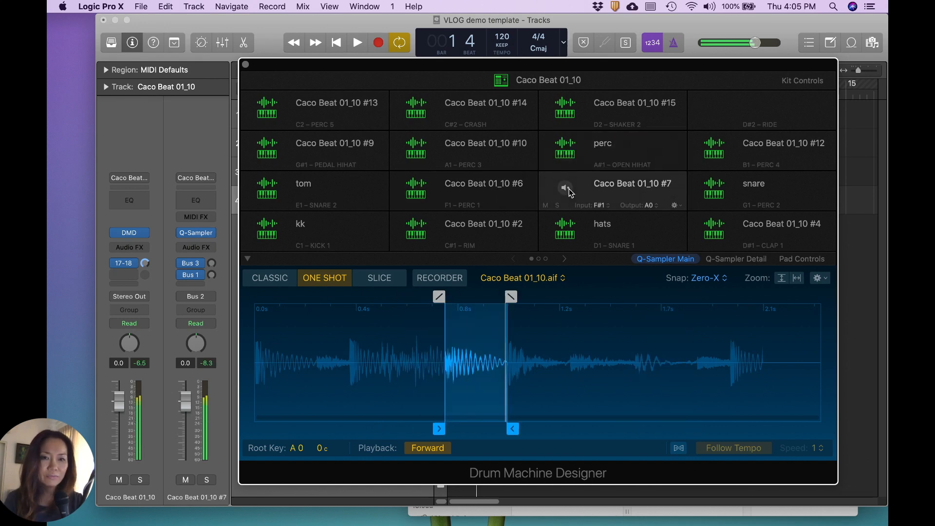
double_click(634, 185)
type("kk2")
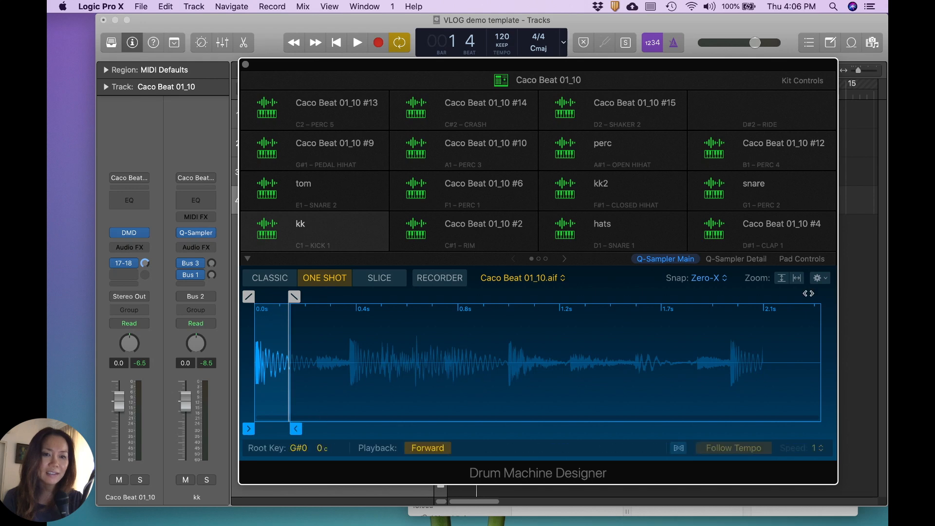
Inspect the kk pad's sample slice up close in the waveform display, and close the Drum Machine Designer window
left_click(797, 277)
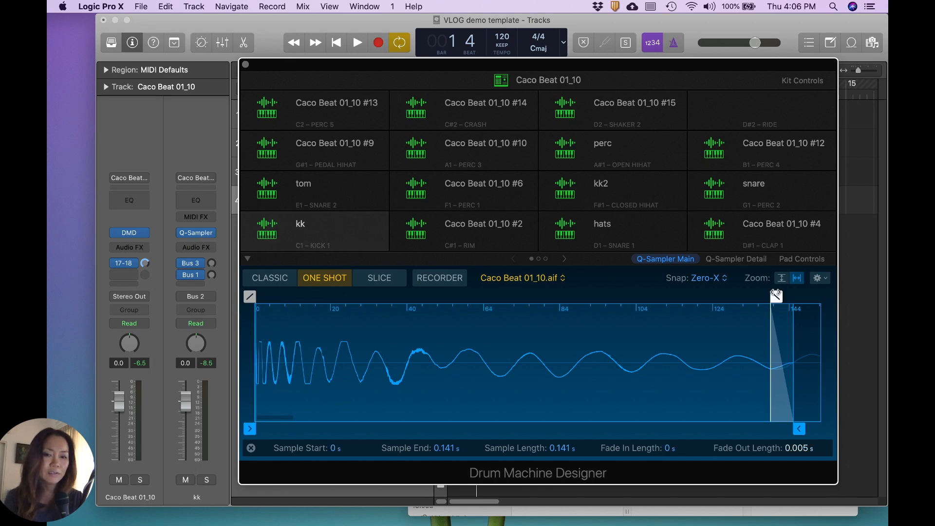
key("super+w")
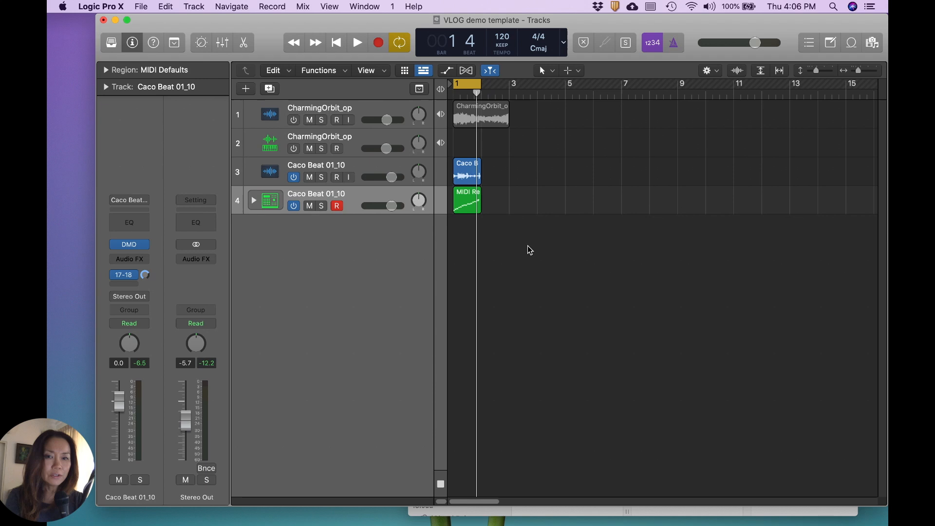
Examine the drum track's MIDI region in the Piano Roll, audition the kk and tom notes, and close the editor
key("super+Right")
key("super+Right")
key("super+Right")
key("super+Right")
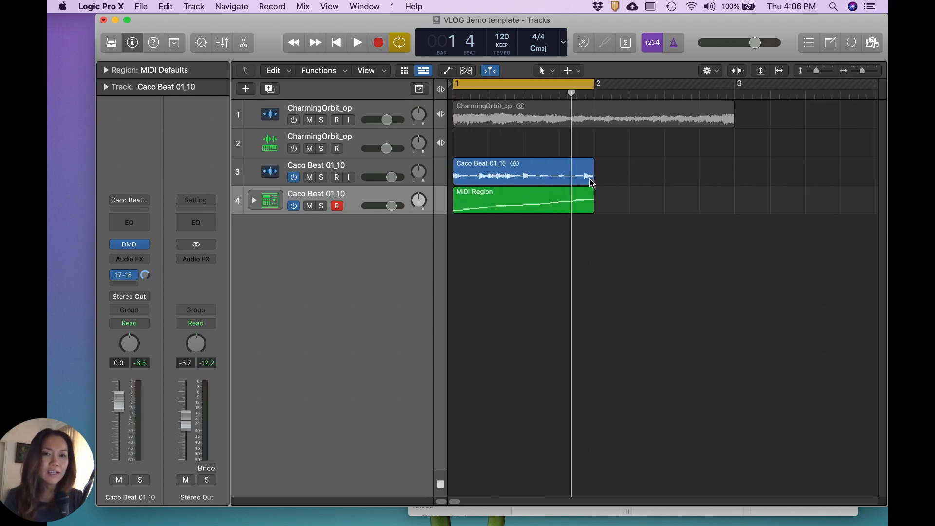
double_click(480, 202)
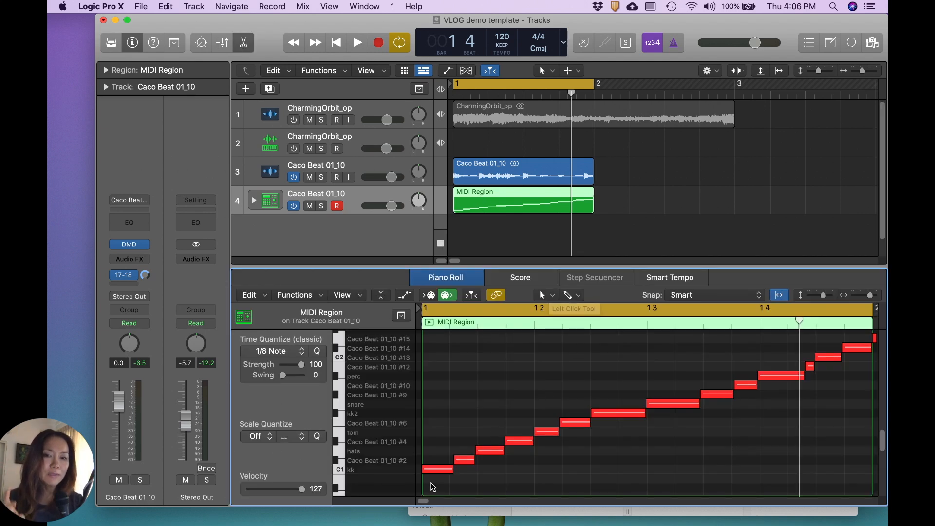
mouse_move(435, 476)
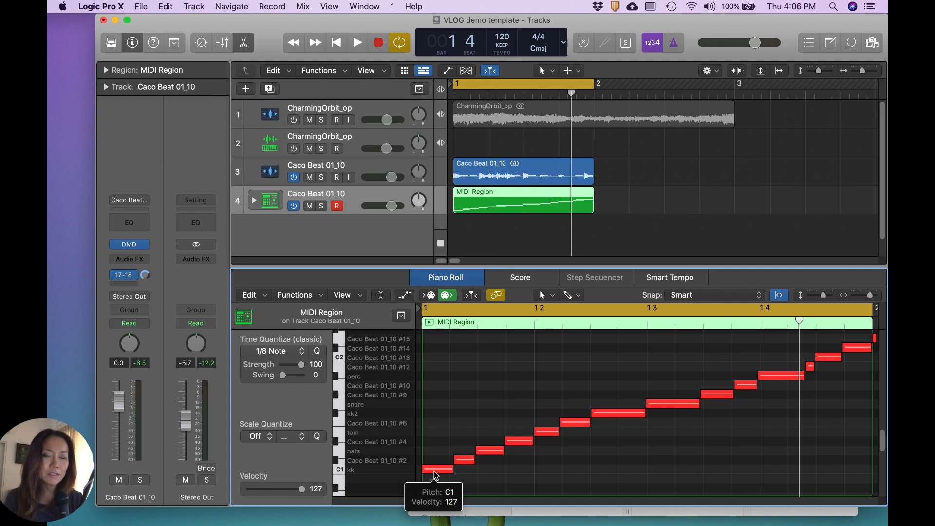
left_click(436, 472)
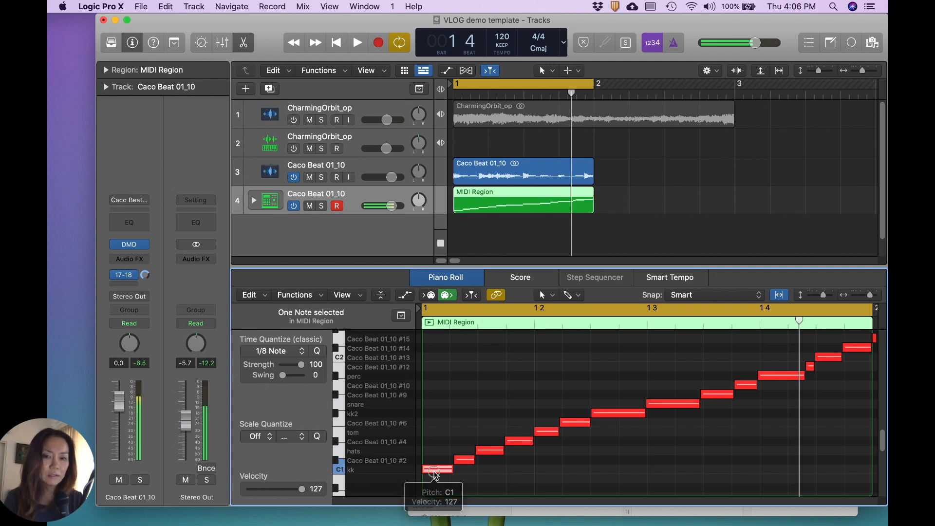
left_click(548, 434)
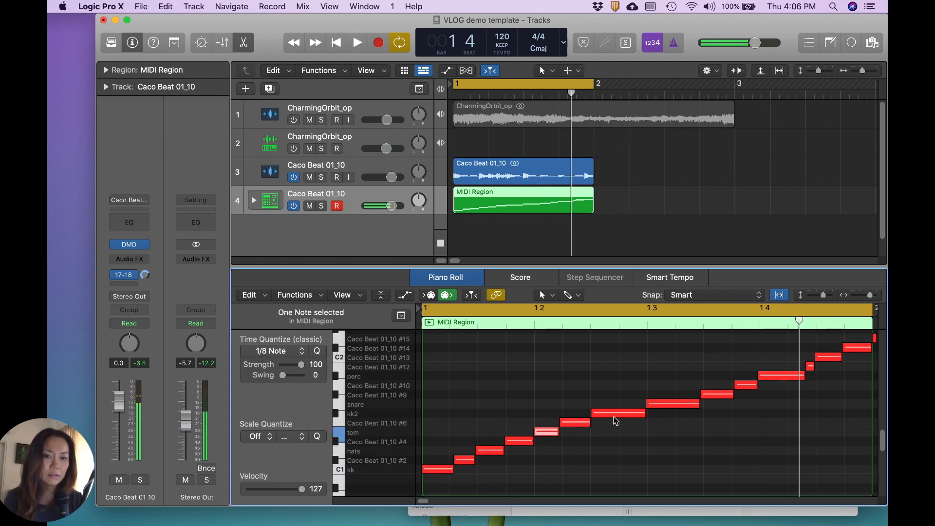
key("e")
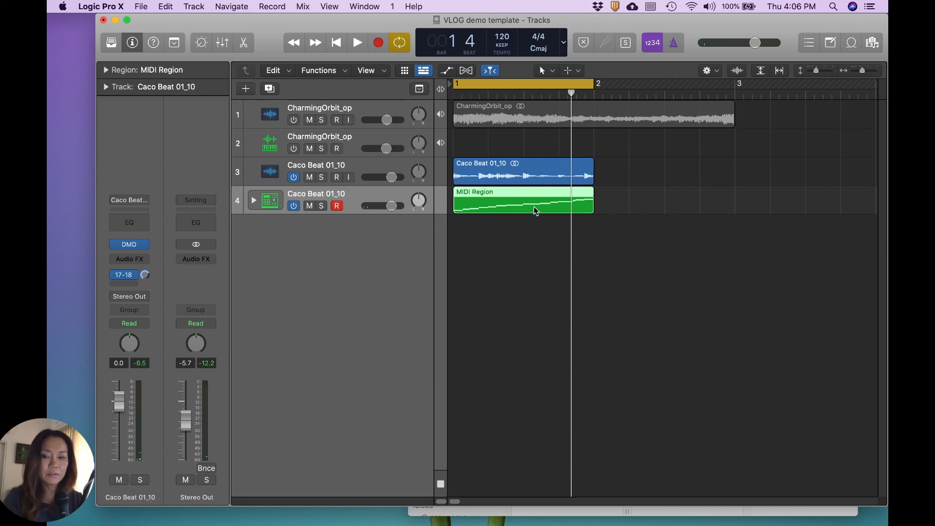
Mute the drum track's MIDI region and switch off the Caco Beat 01 audio track
key("ctrl+m")
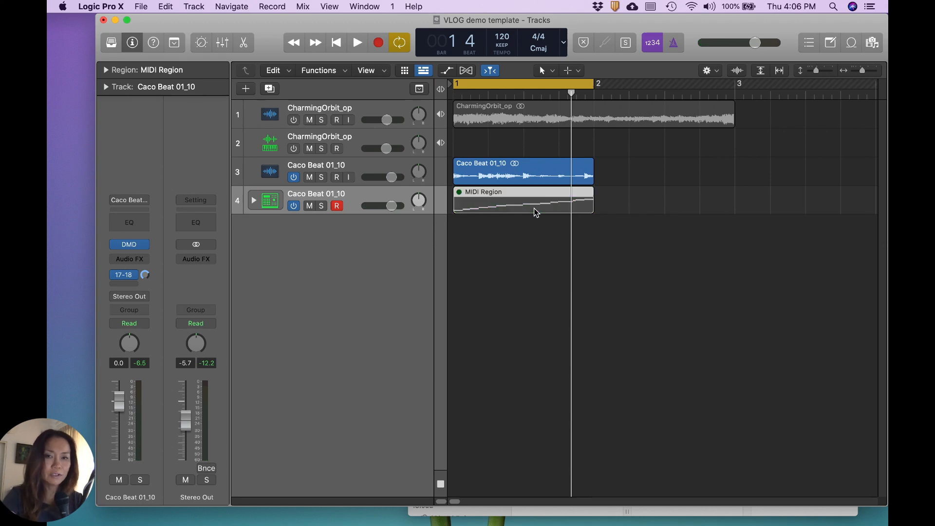
left_click(294, 177)
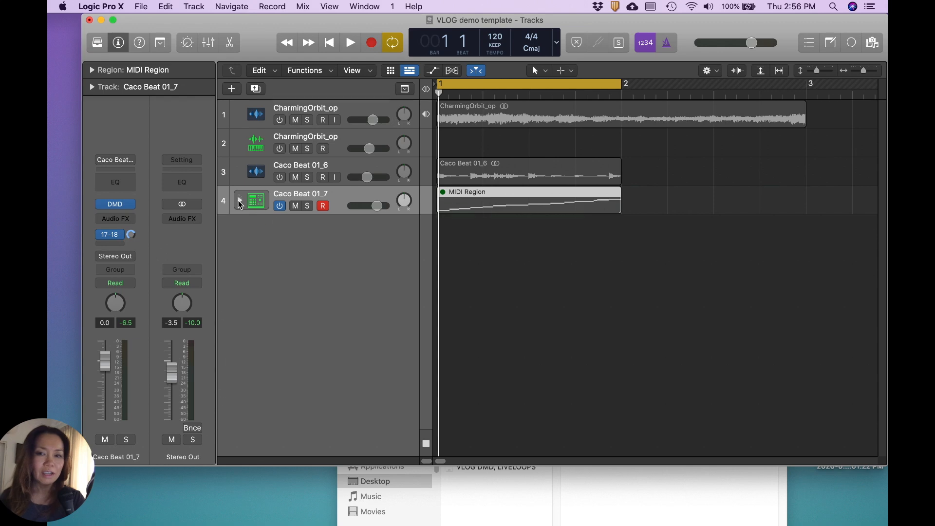
Expand the Drum Machine Designer track stack and remove its unused Inst and unnamed slice subtracks
left_click(240, 202)
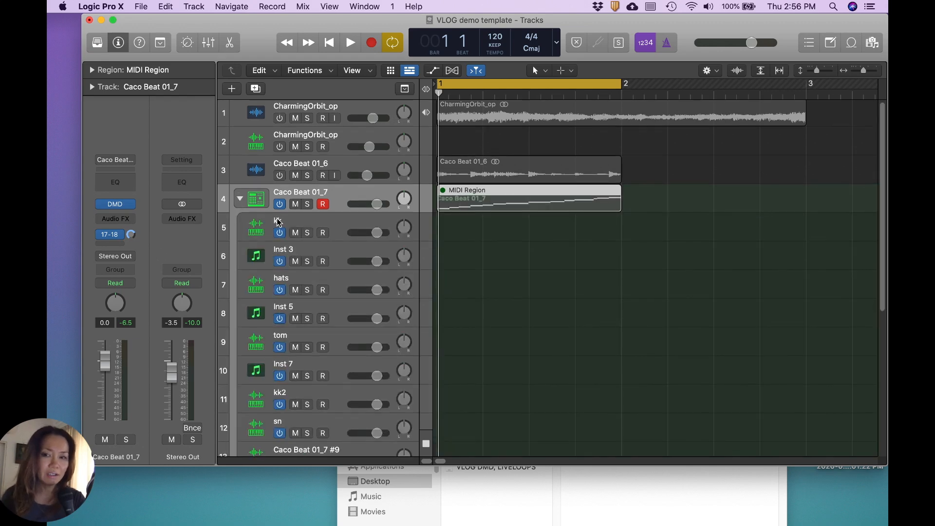
left_click(306, 254)
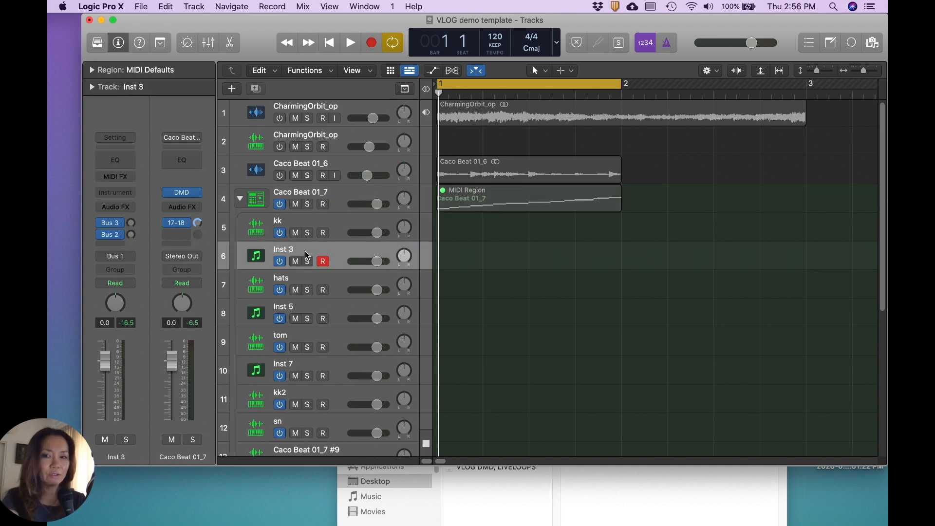
left_click(302, 282)
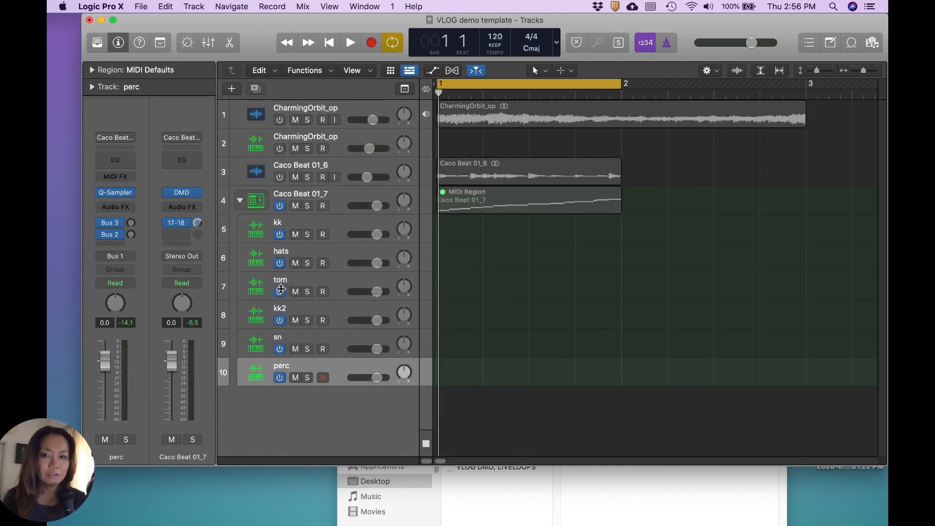
Reorder the stack's subtracks to kk, kk2, sn, hats, perc, tom, and select the main Drum Machine Designer track
left_click_drag(291, 310, 285, 256)
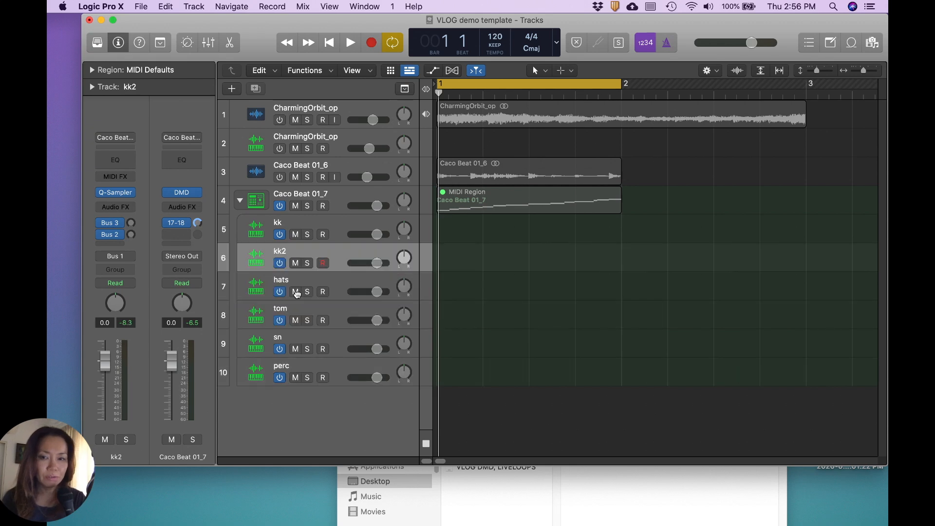
left_click_drag(311, 343, 298, 279)
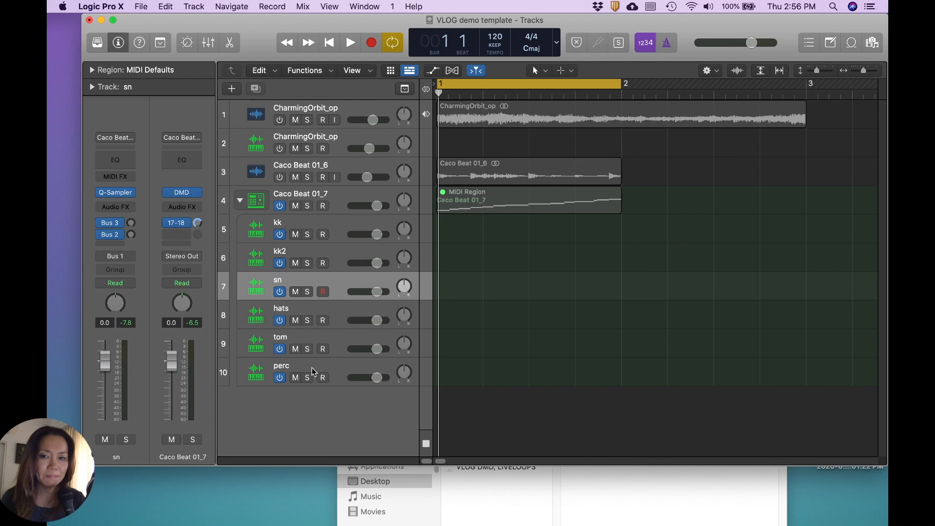
left_click_drag(314, 372, 313, 339)
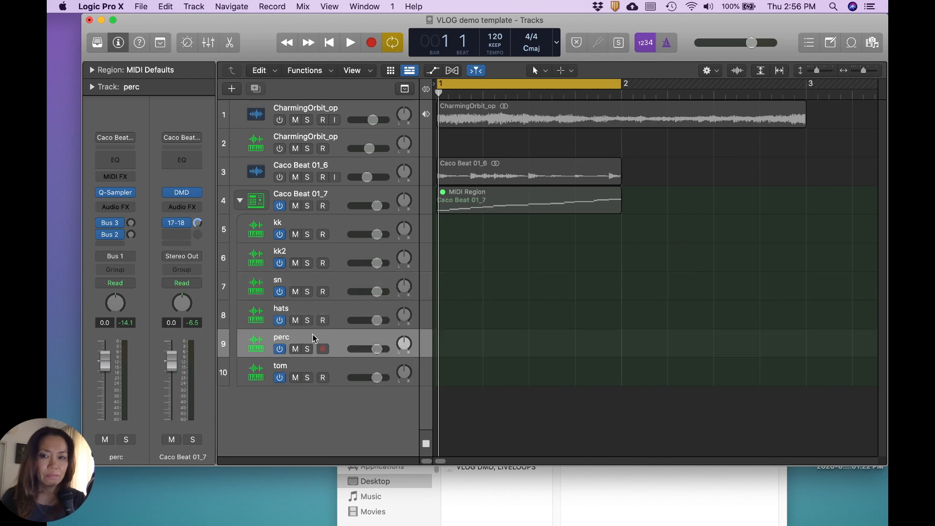
left_click(256, 202)
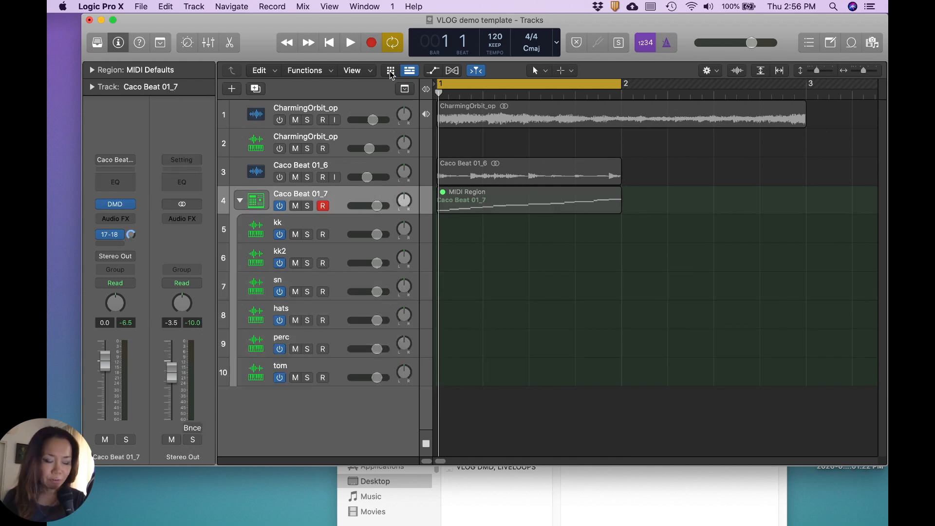
Show the Live Loops grid, turn on the CharmingOrbit_op instrument track, and audition its cell in scene 1
left_click(391, 71)
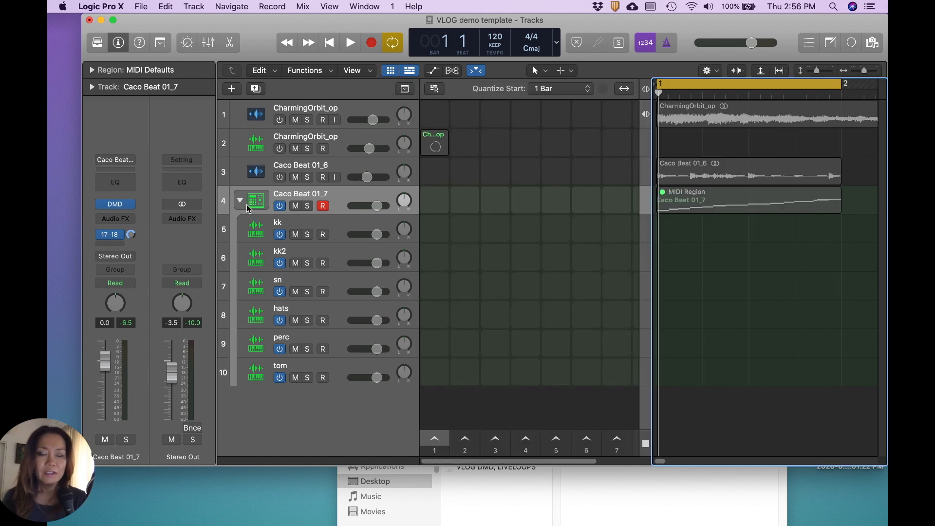
left_click(279, 149)
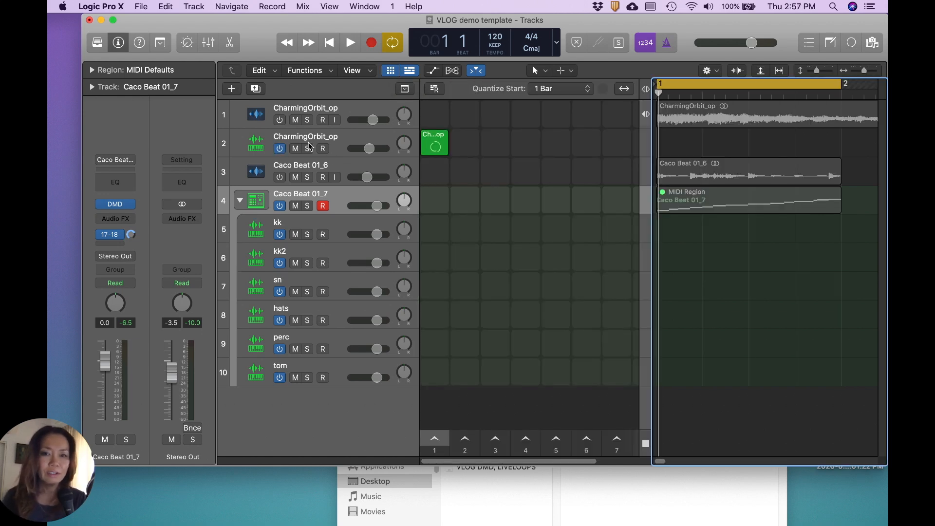
left_click(435, 147)
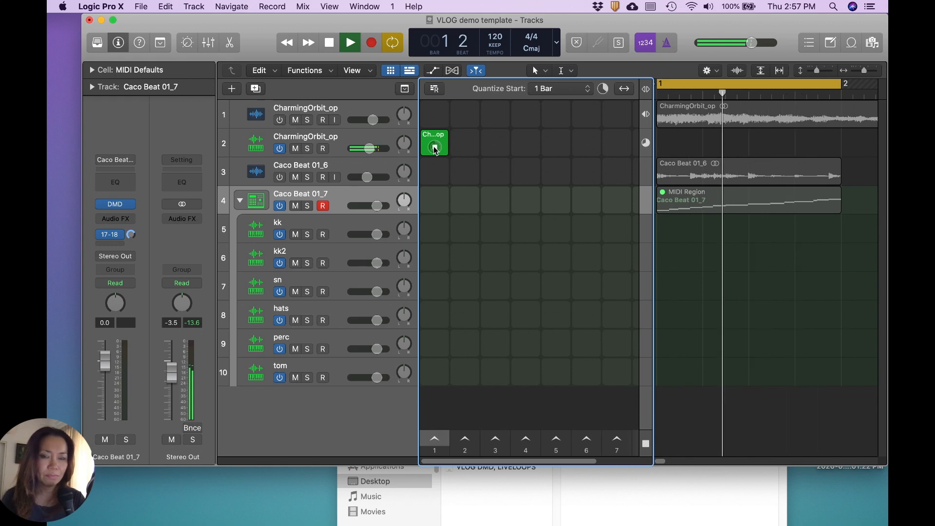
key("space")
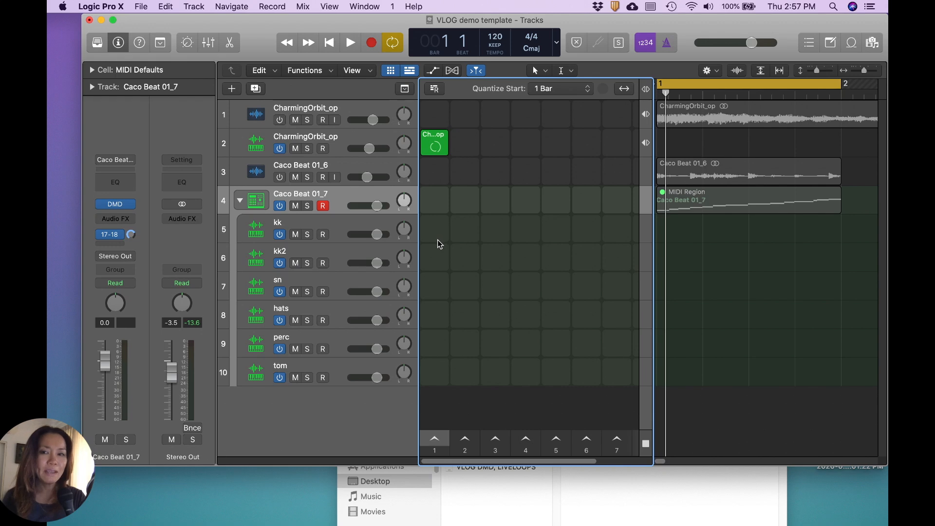
Collapse the drum stack, create a pattern cell for it in scene 1, and open the cell in the Step Sequencer
left_click(241, 200)
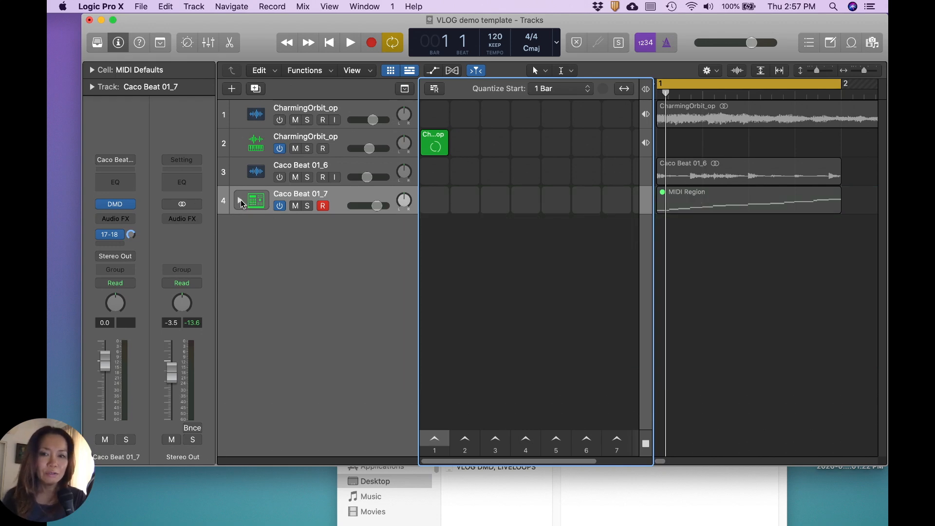
right_click(435, 206)
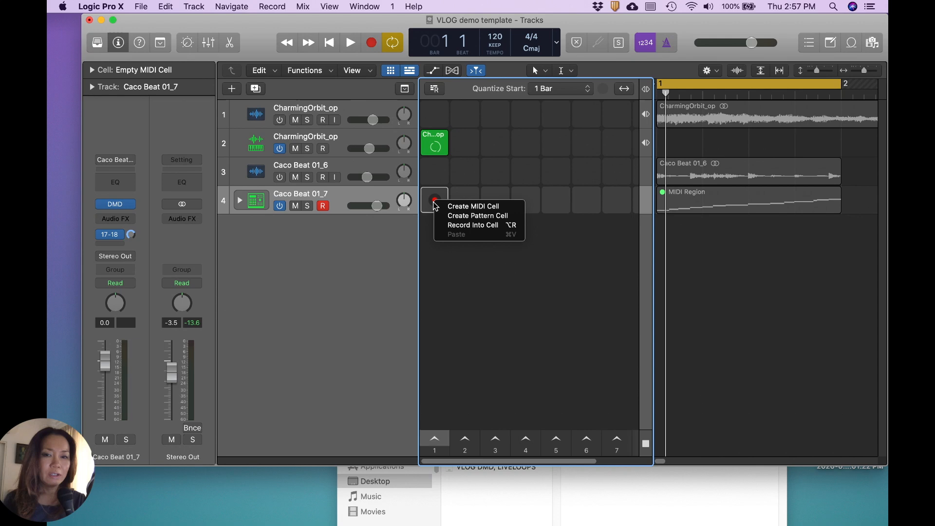
left_click(466, 219)
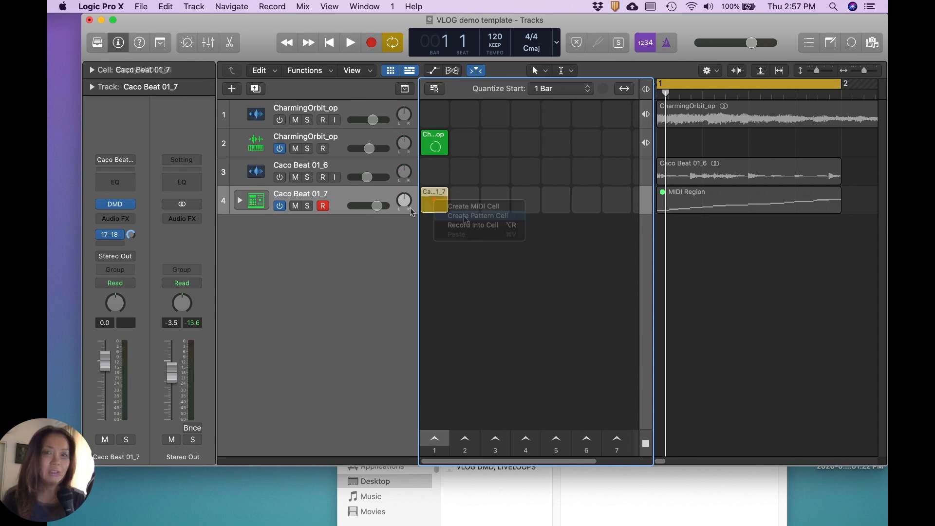
double_click(439, 195)
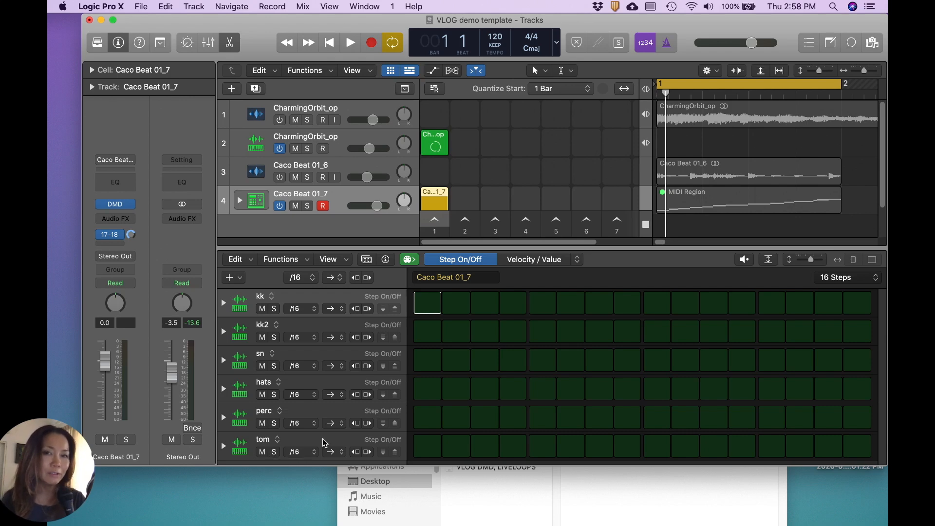
Program kk hits on steps 1 and 15, and start playing the pattern cell
left_click(432, 302)
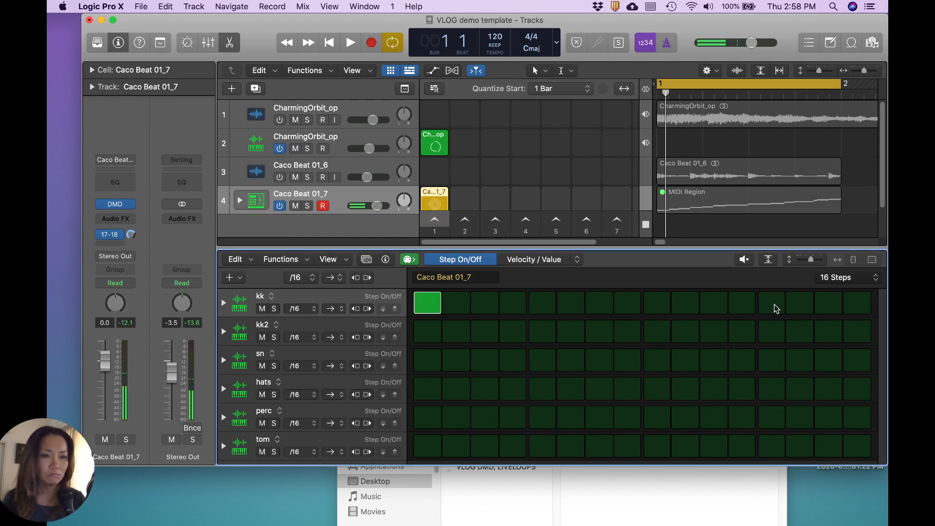
left_click(828, 303)
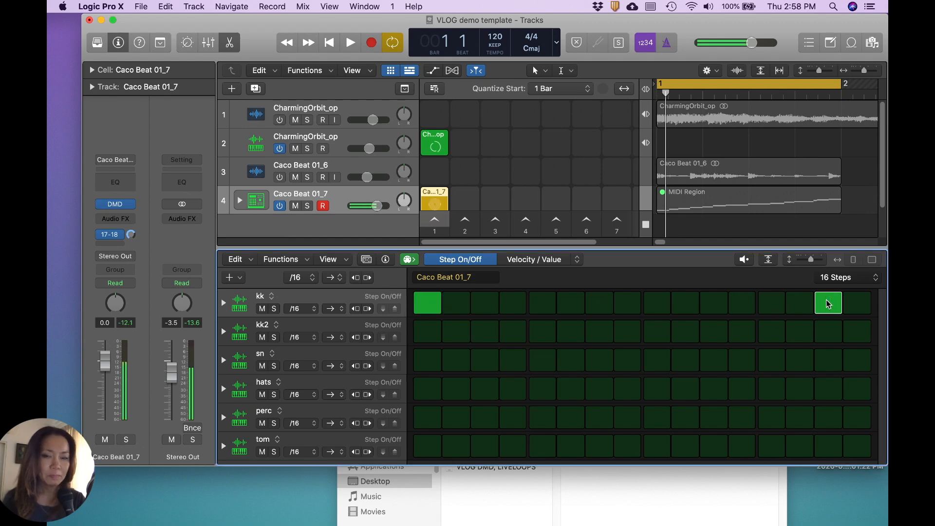
left_click(434, 204)
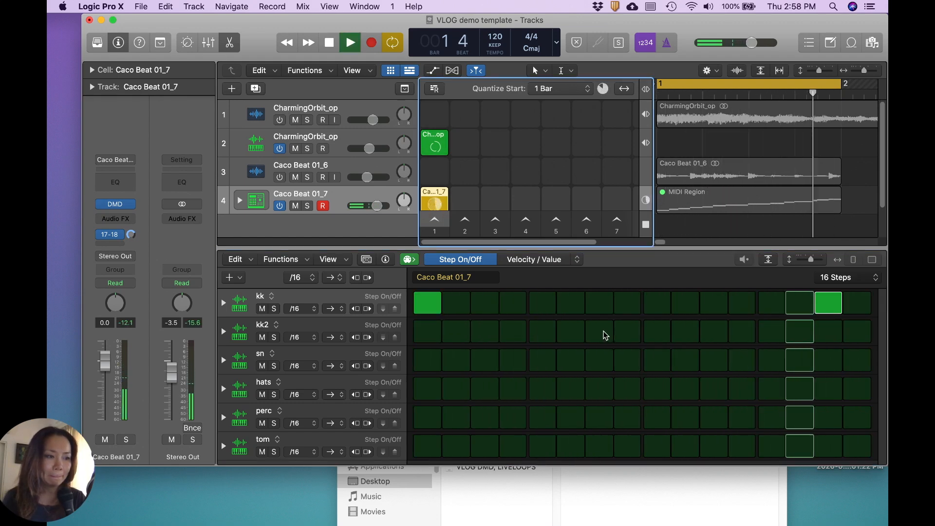
Program kk2 hits on steps 7, 8 and 12, and sn hits on steps 5 and 13
left_click(600, 332)
left_click(627, 334)
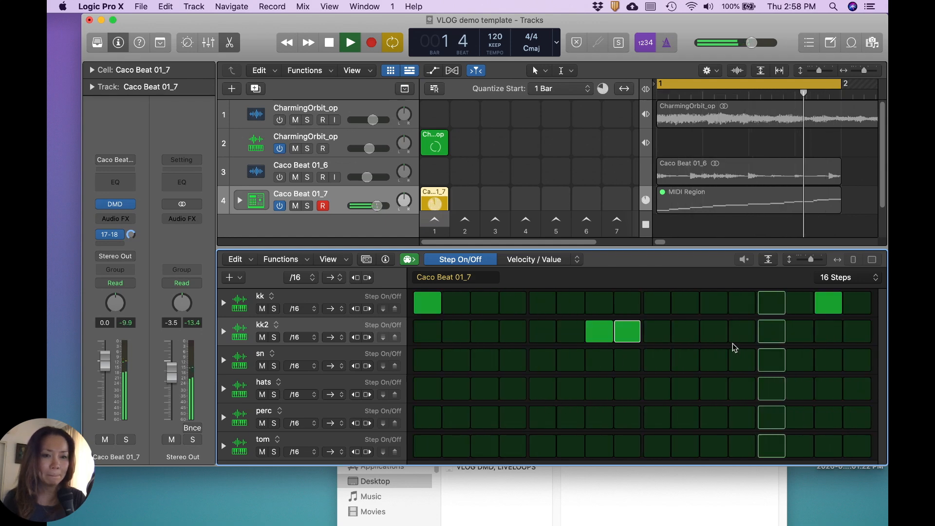
left_click(741, 333)
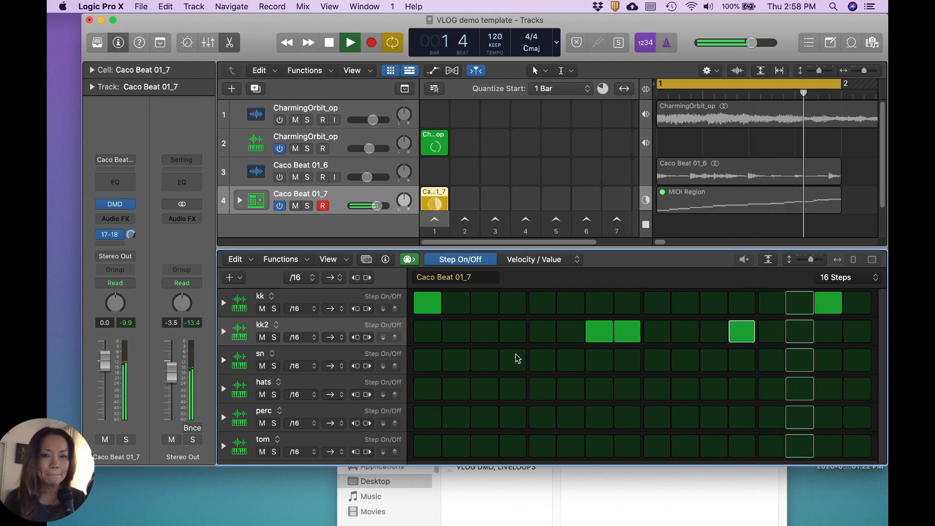
left_click(537, 363)
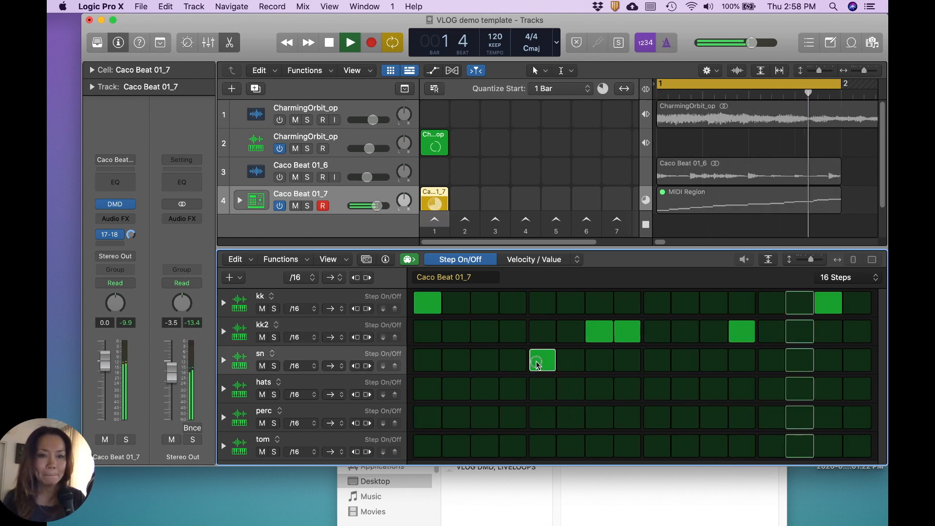
left_click(773, 370)
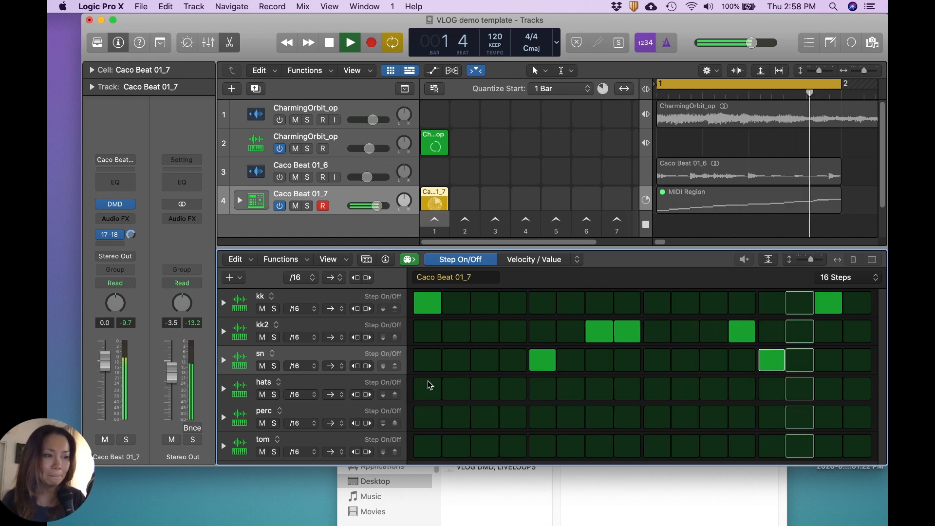
Program hats hits on every even step from 2 to 16
left_click(463, 389)
left_click(511, 389)
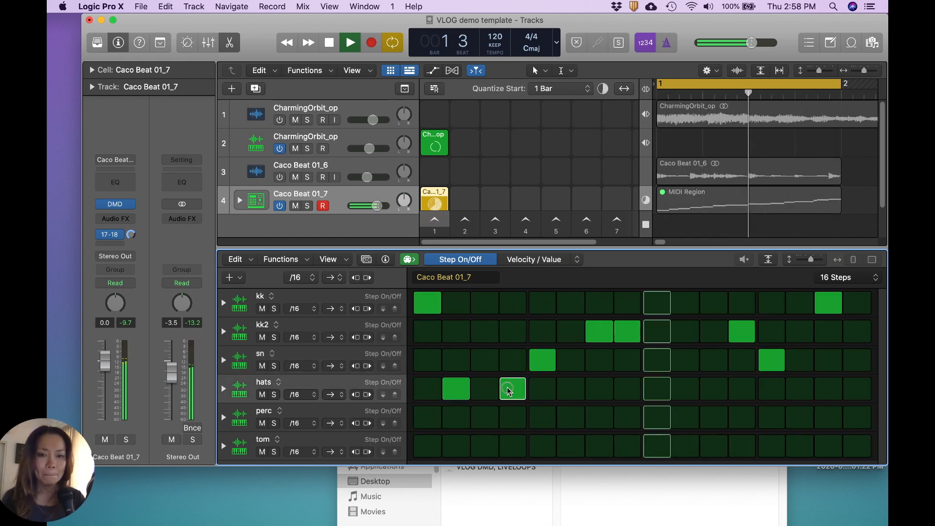
left_click(571, 389)
left_click(627, 388)
left_click(686, 389)
left_click(742, 388)
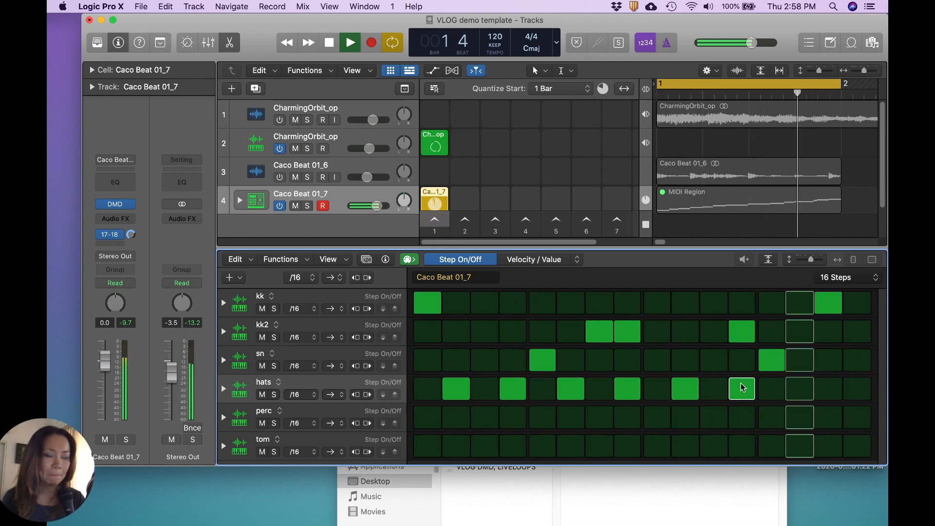
left_click(858, 390)
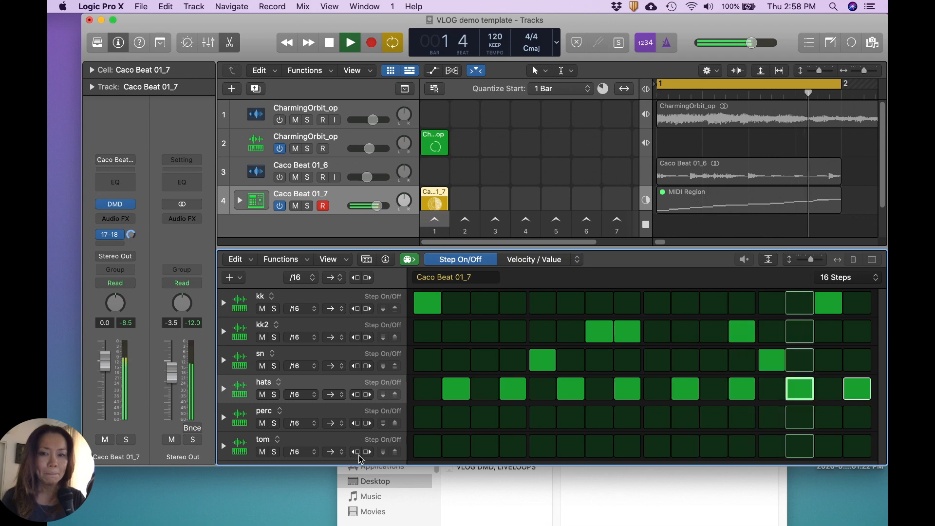
Program perc hits on steps 1, 5, 9, 13, 15 and 16
left_click(428, 418)
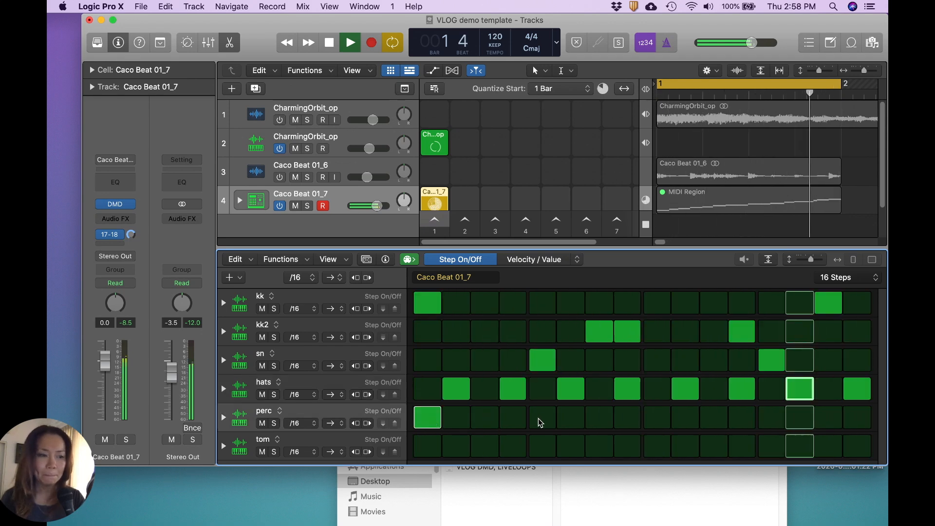
left_click(542, 418)
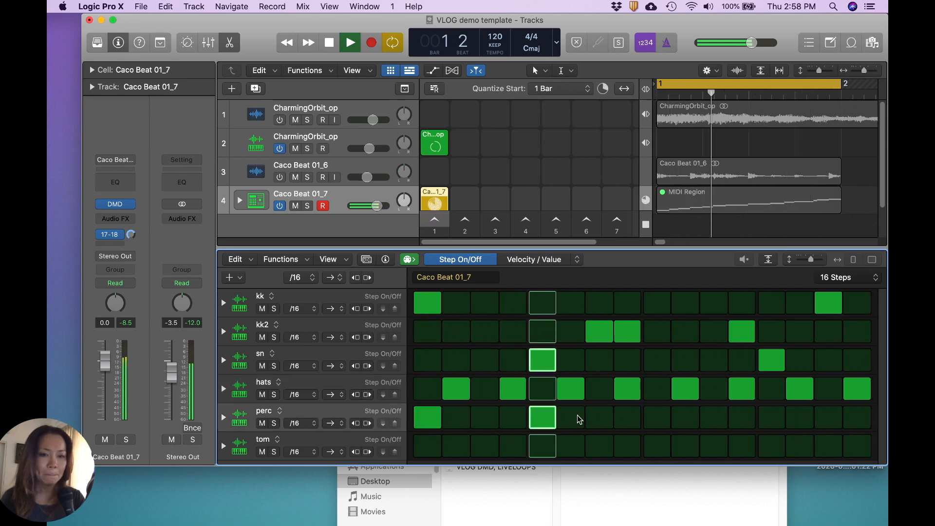
left_click(658, 419)
left_click(772, 418)
left_click(828, 418)
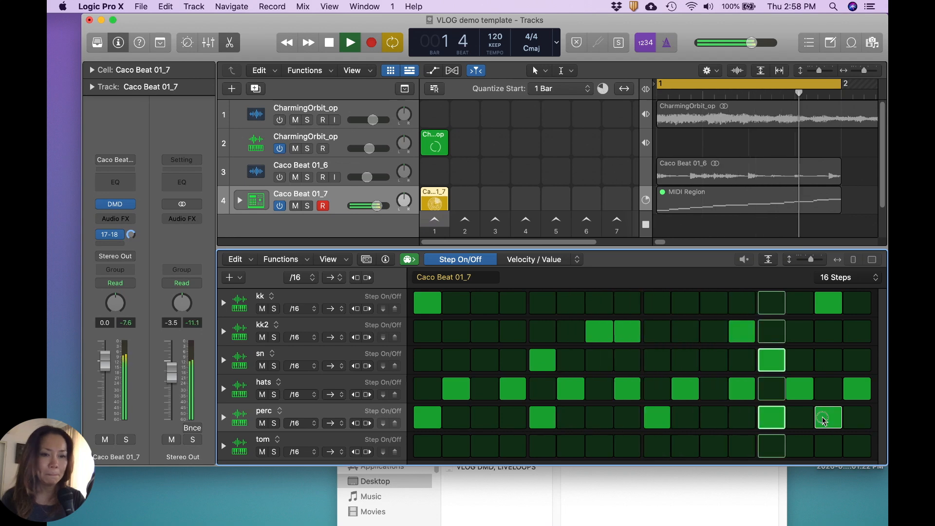
left_click(850, 418)
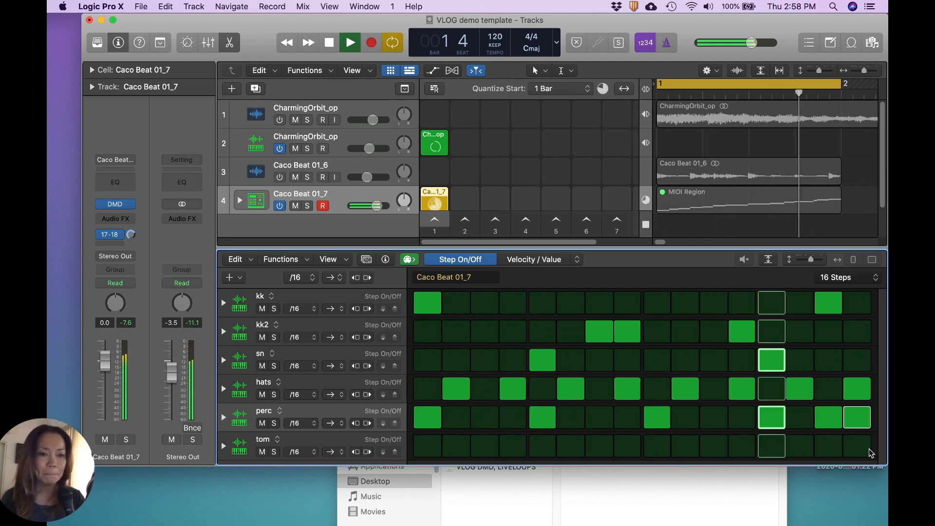
Program tom hits on steps 14, 15 and 16, and lower the Stereo Out level to -4.7 dB
left_click(773, 447)
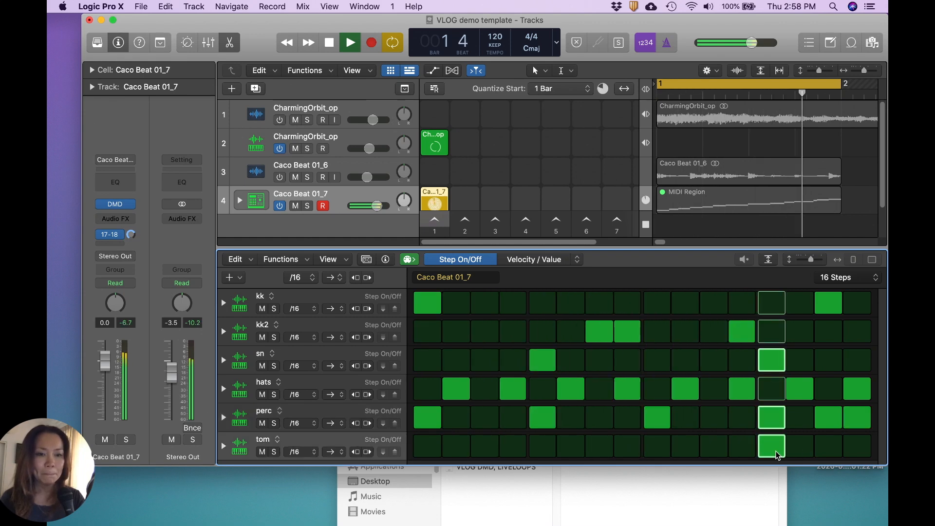
left_click_drag(773, 447, 800, 447)
left_click(829, 447)
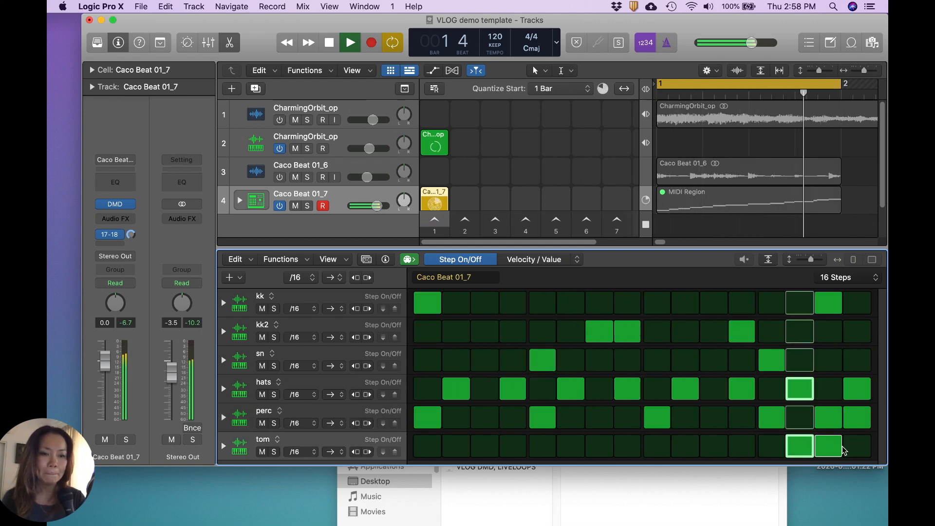
left_click(850, 447)
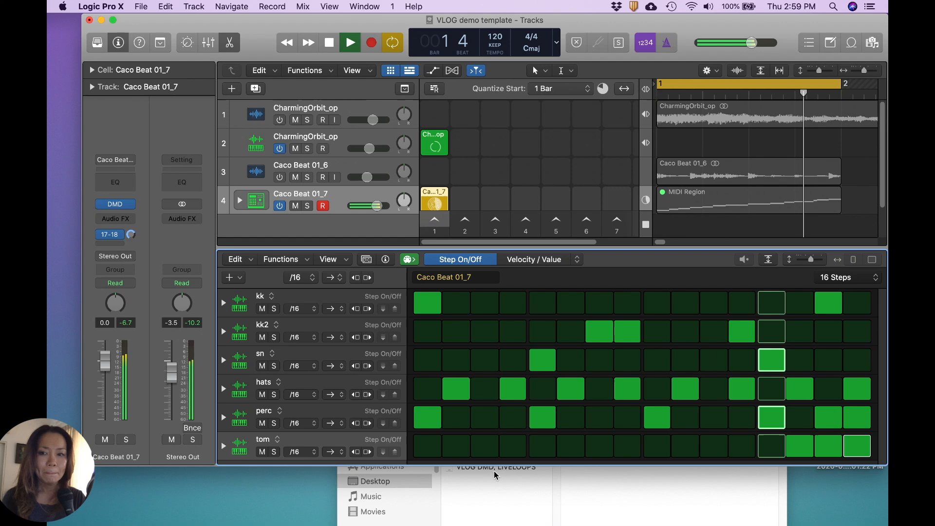
left_click_drag(172, 373, 171, 377)
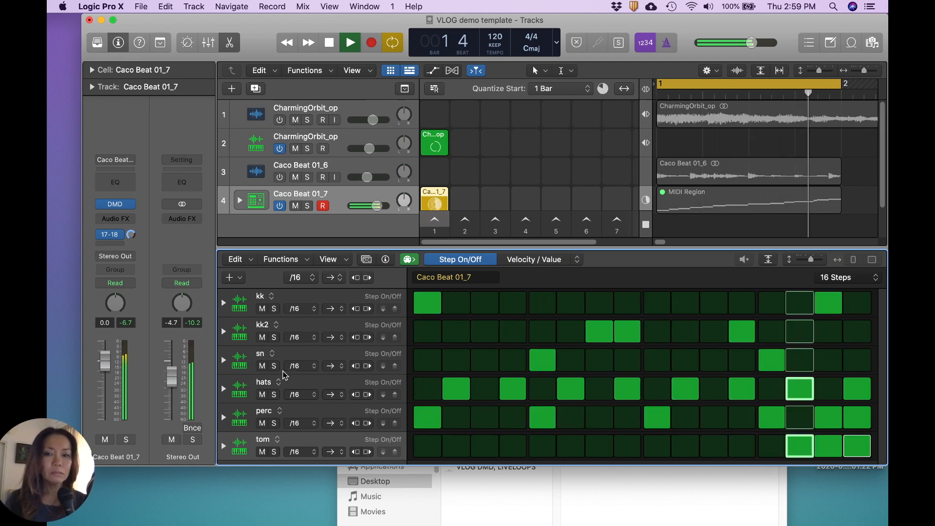
Stop playback, switch the pattern to velocity editing and set the kk step 1 velocity to 63
left_click(329, 43)
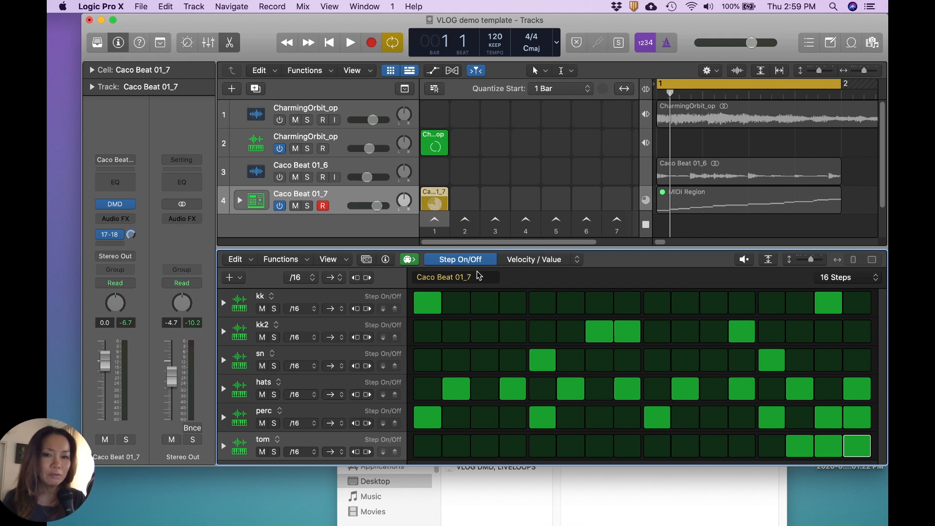
left_click(544, 262)
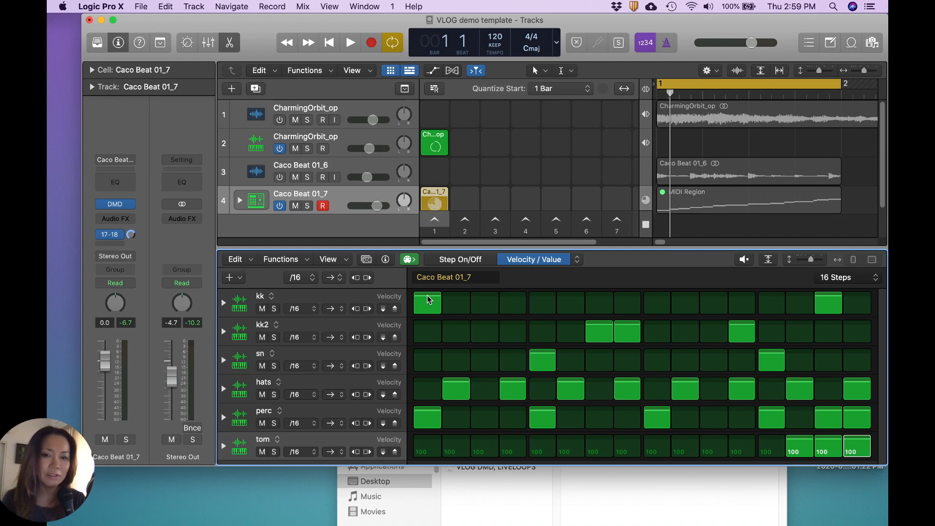
left_click_drag(429, 300, 429, 300)
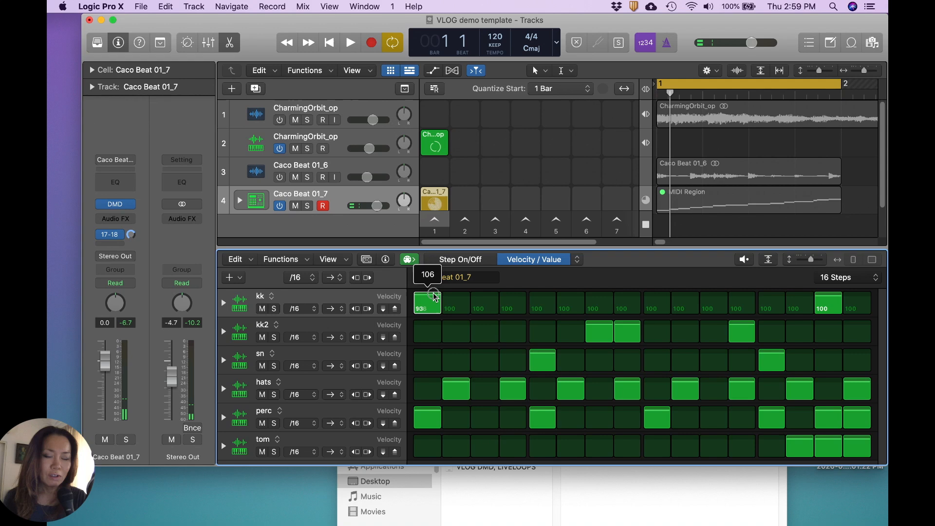
left_click_drag(434, 306, 433, 307)
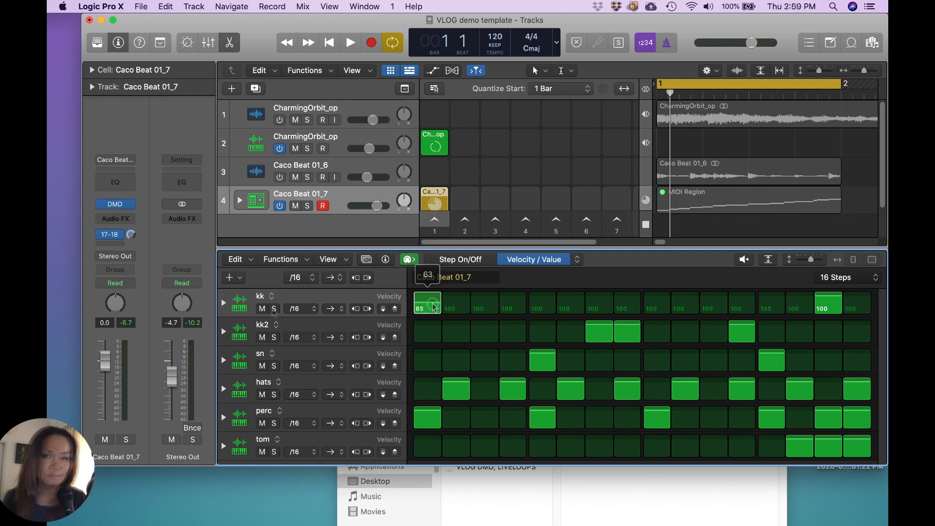
Solo the kk row, start playback, and try its step 1 velocity at 30 before raising it again
left_click(274, 309)
key("space")
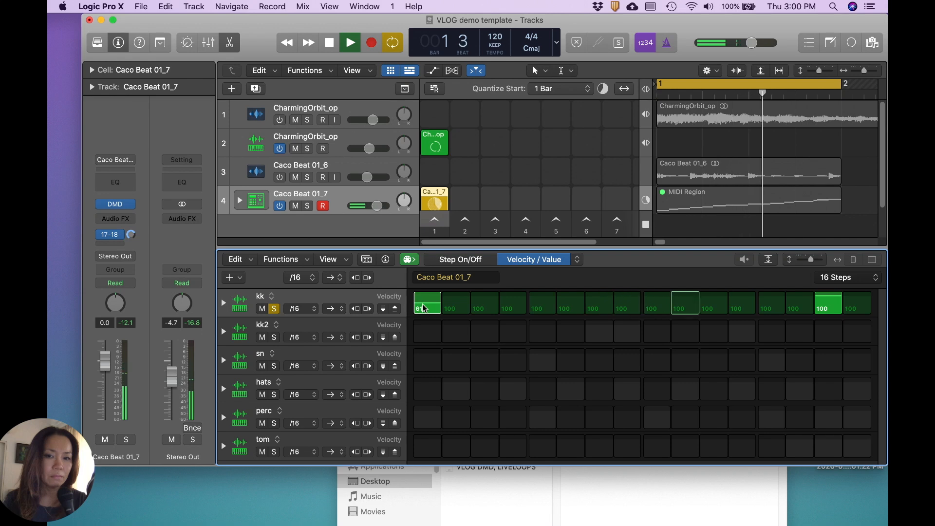
left_click_drag(424, 306, 424, 313)
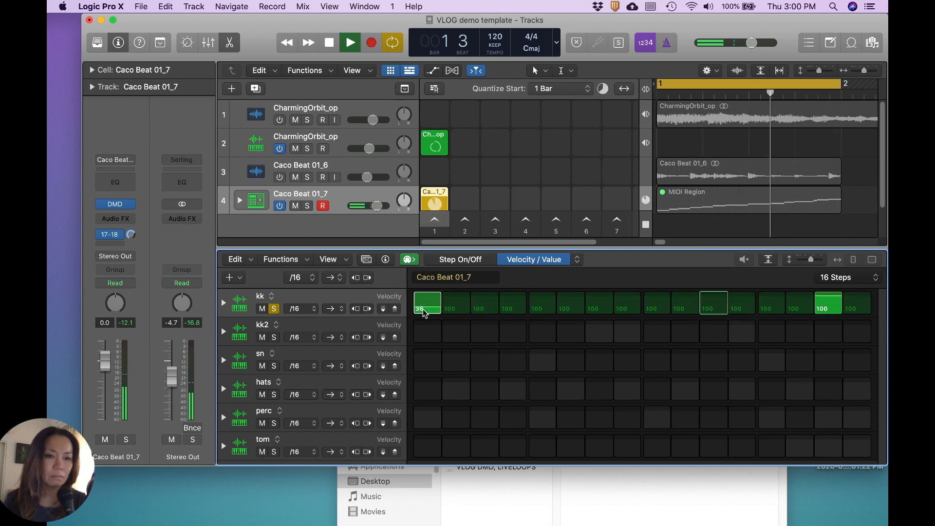
left_click_drag(425, 314, 426, 298)
Solo kk2 alongside kk, set kk2 velocities to 127 on step 7, 85 on step 8 and 127 on step 12, and release both solos
left_click(274, 337)
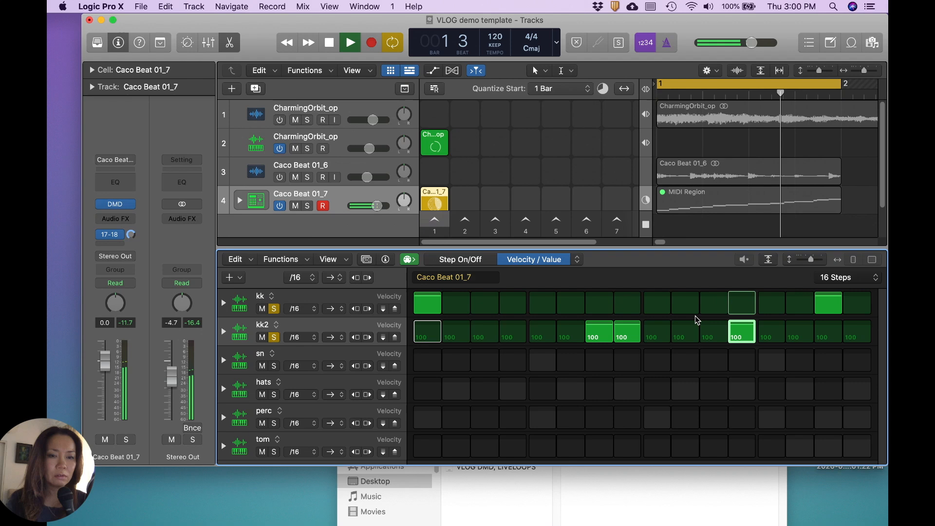
left_click_drag(628, 327, 600, 323)
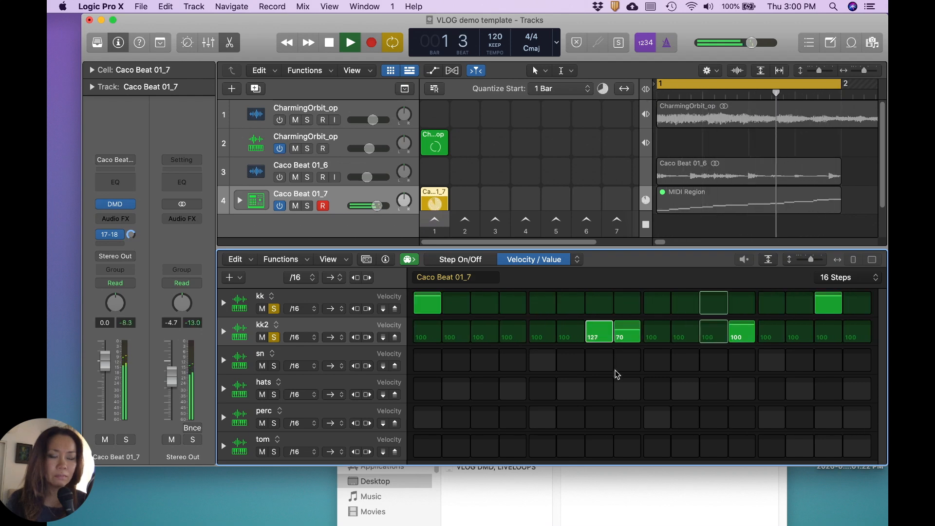
left_click(629, 335)
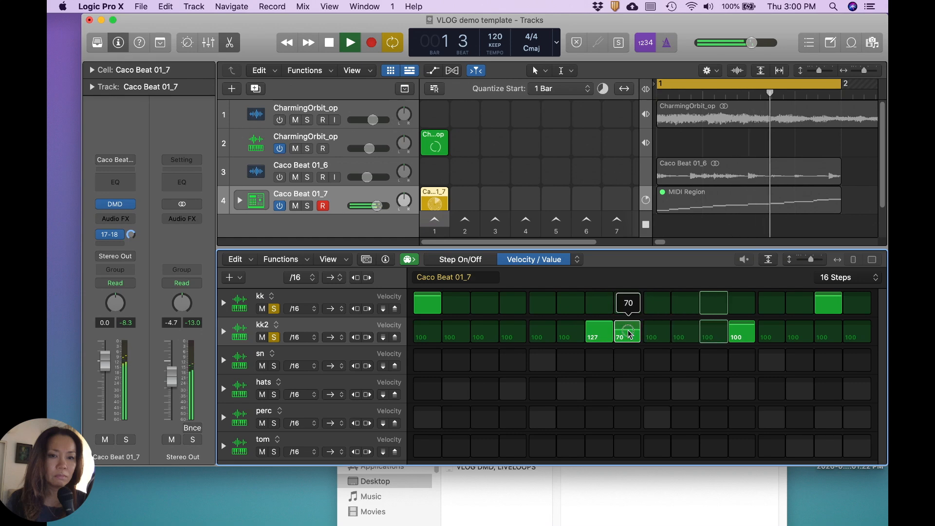
left_click_drag(629, 334, 629, 331)
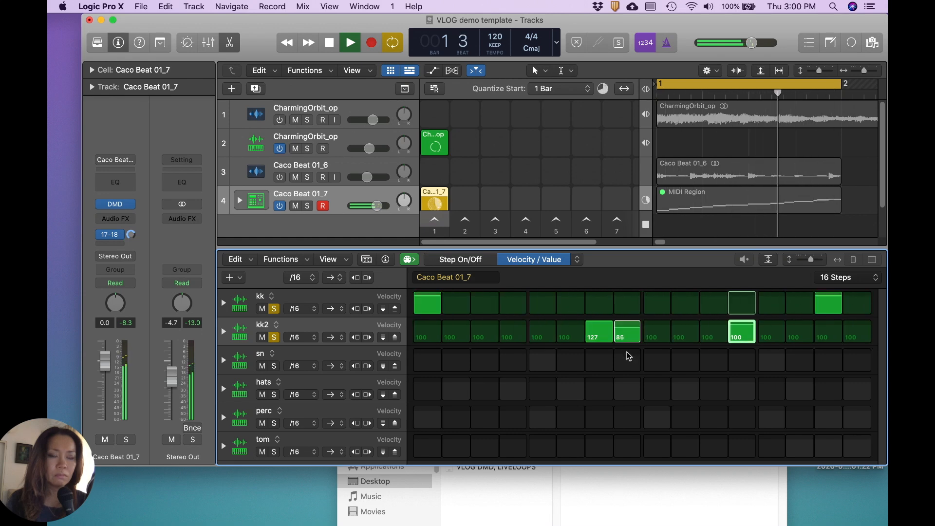
left_click_drag(738, 328, 739, 321)
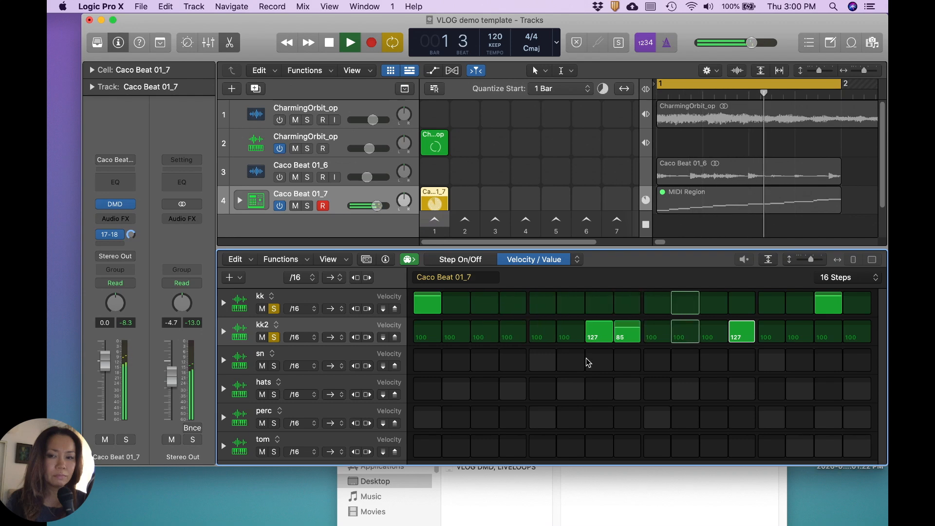
left_click(274, 309)
left_click(274, 337)
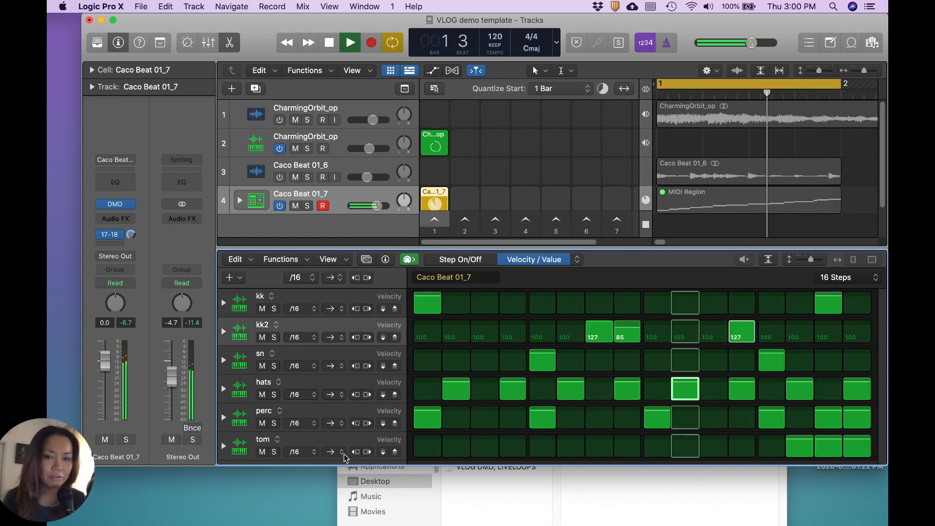
Solo the tom row and set rising velocities: 69 on step 14, 86 on step 15, and a higher value on step 16
left_click(273, 452)
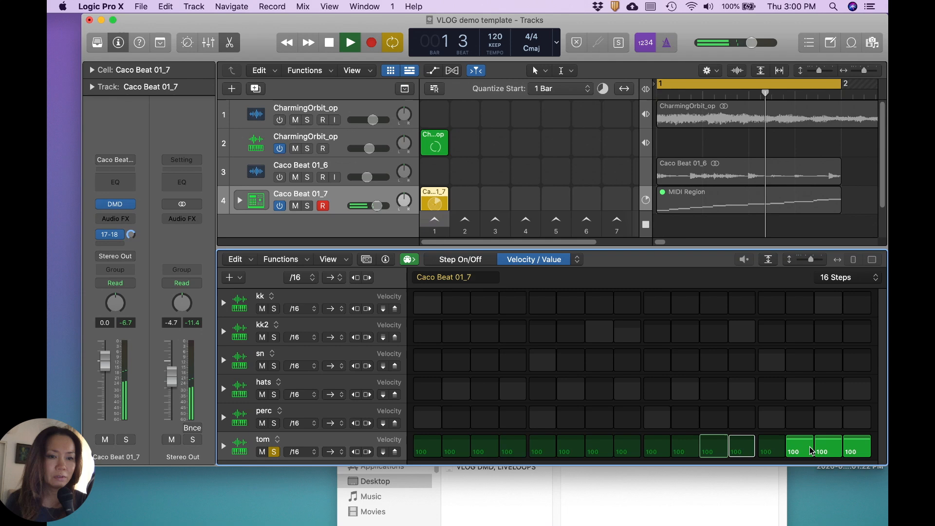
left_click_drag(812, 450, 825, 443)
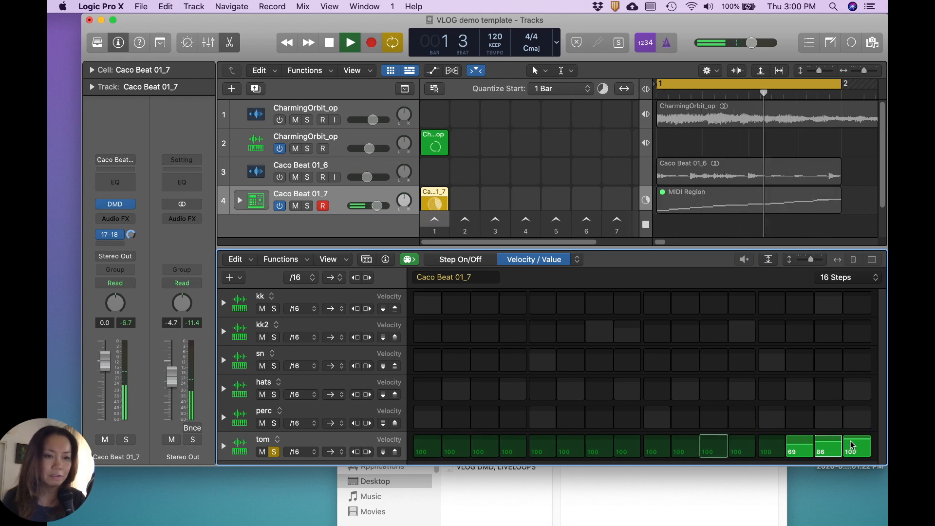
left_click_drag(851, 444, 851, 438)
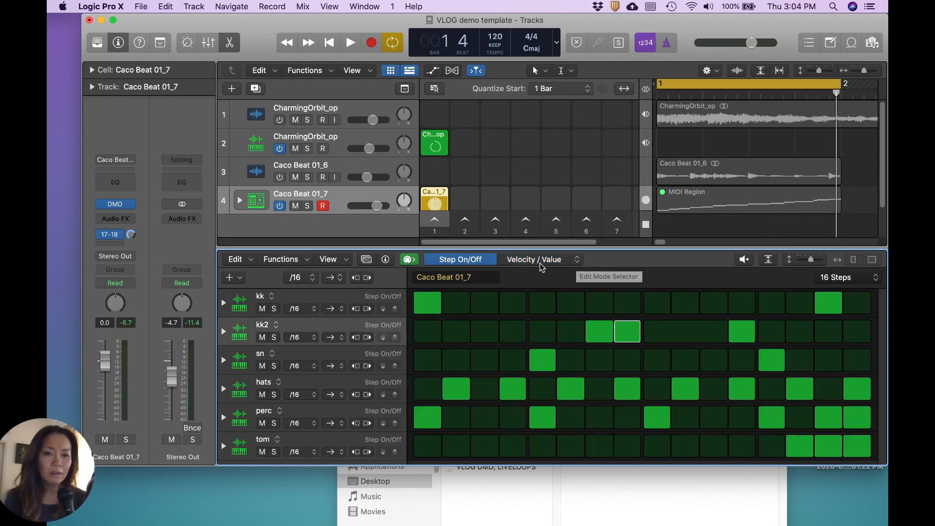
Switch to tie editing, tie kk2 step 8 to the tied steps after it, and remove that tie again
left_click(540, 260)
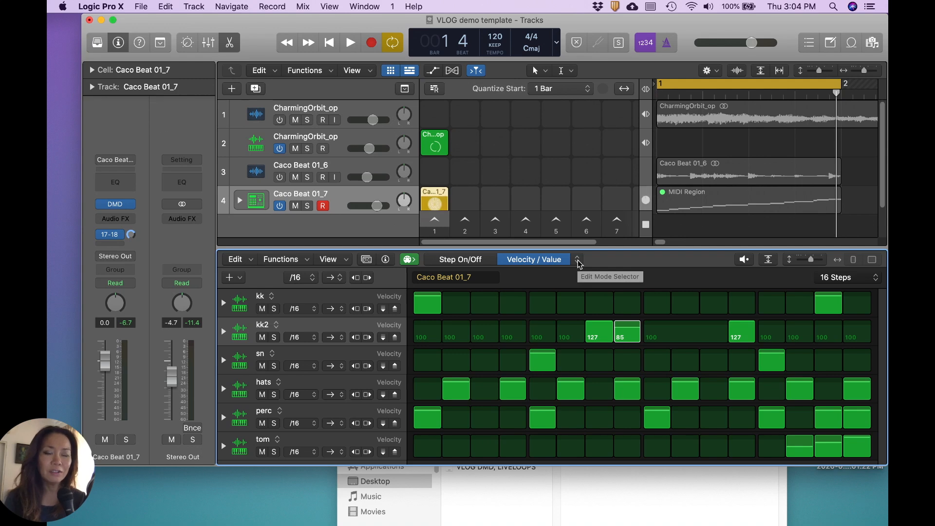
left_click(579, 264)
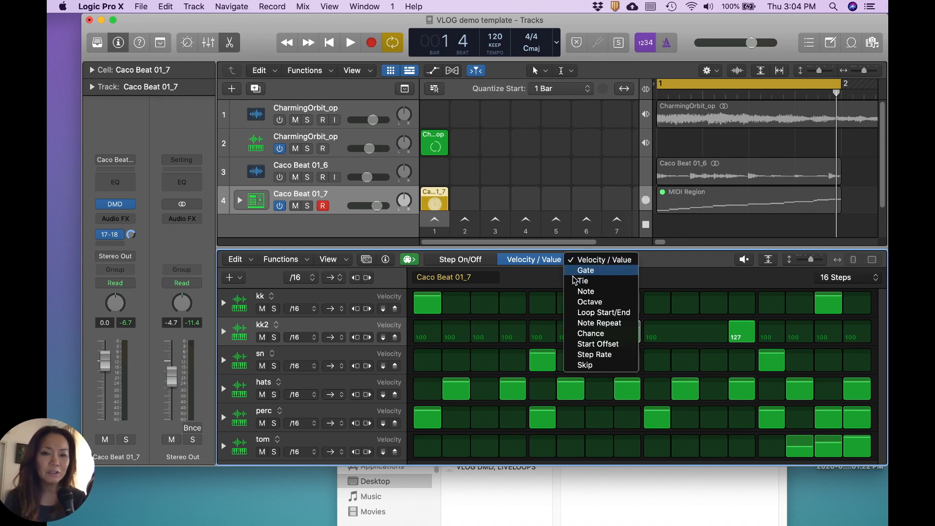
left_click(581, 280)
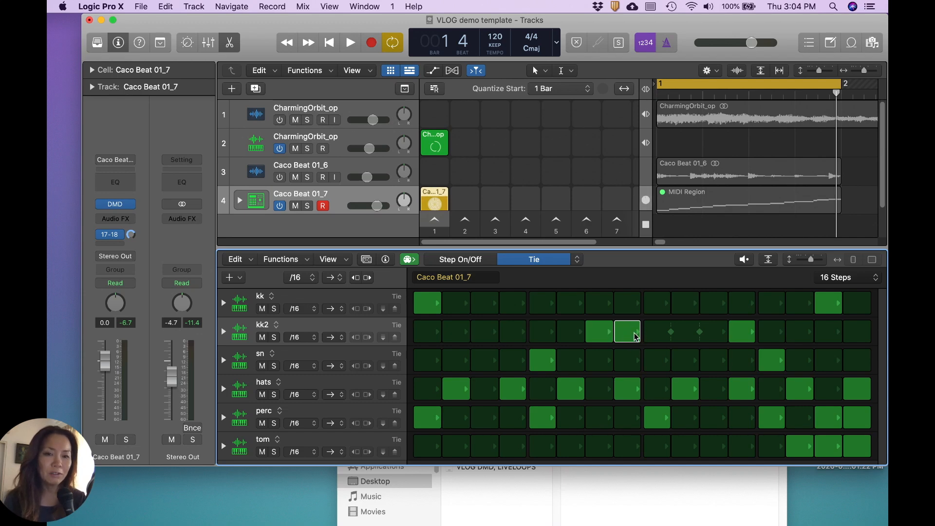
left_click(636, 335)
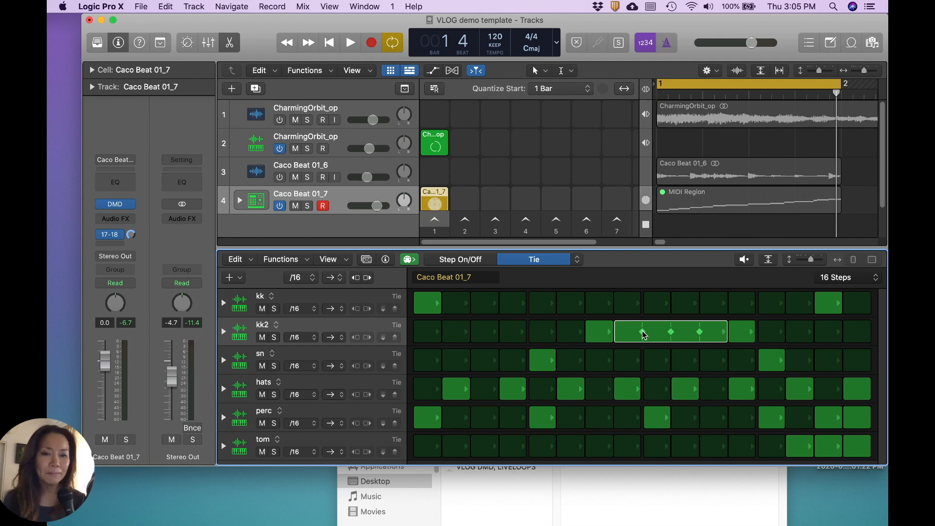
left_click(644, 335)
Switch to note repeat editing and set perc steps 16 and 13 to 4 repeats, auditioning the perc row soloed
left_click(576, 259)
left_click(601, 291)
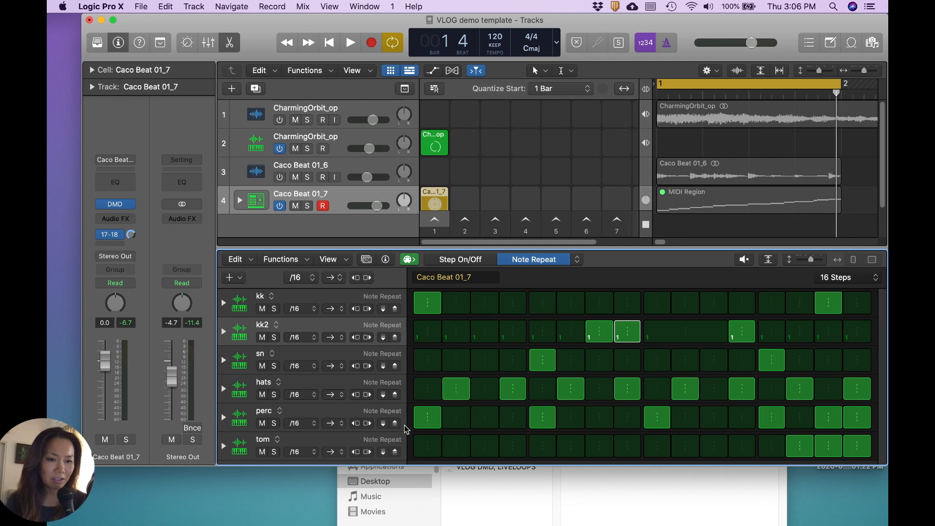
left_click(855, 417)
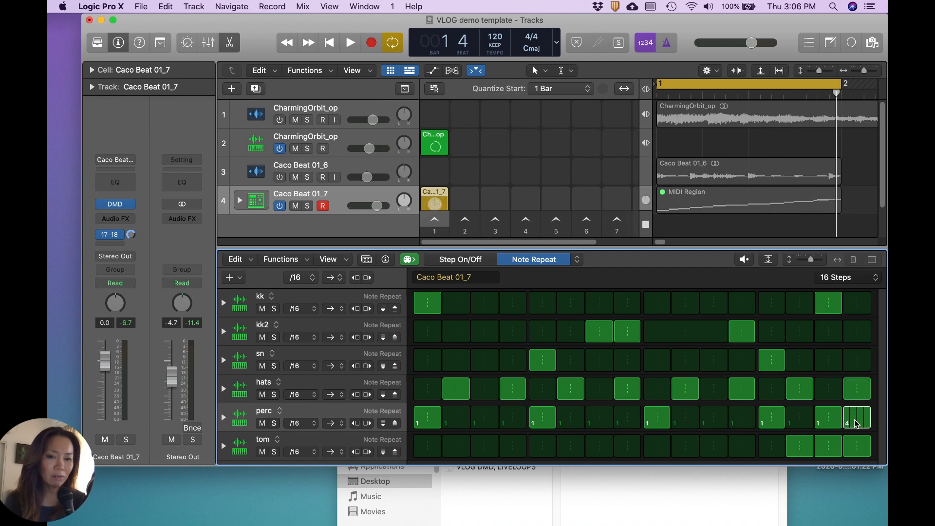
left_click(274, 423)
key("space")
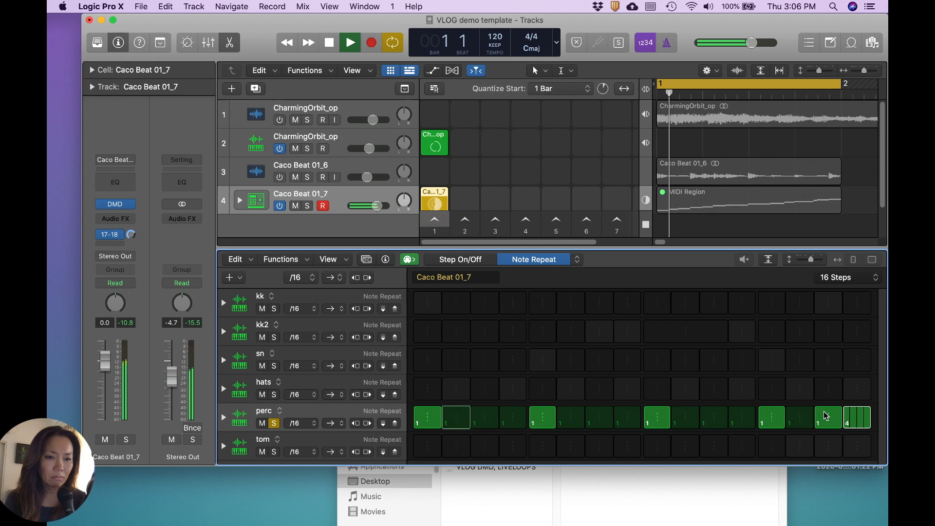
left_click_drag(773, 417, 775, 414)
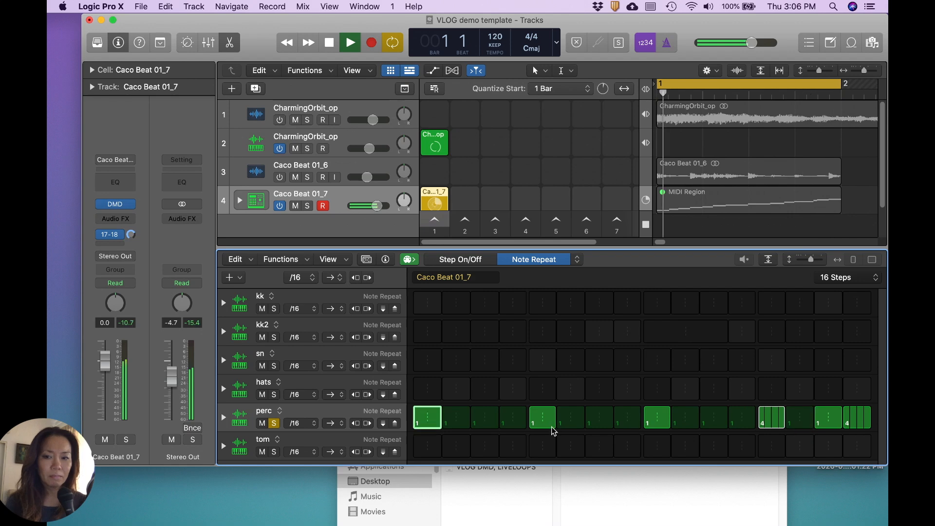
Release the perc solo, set note repeats of 4 on tom step 14 and 2 on sn step 5, and return to stopped step on/off editing
left_click(274, 423)
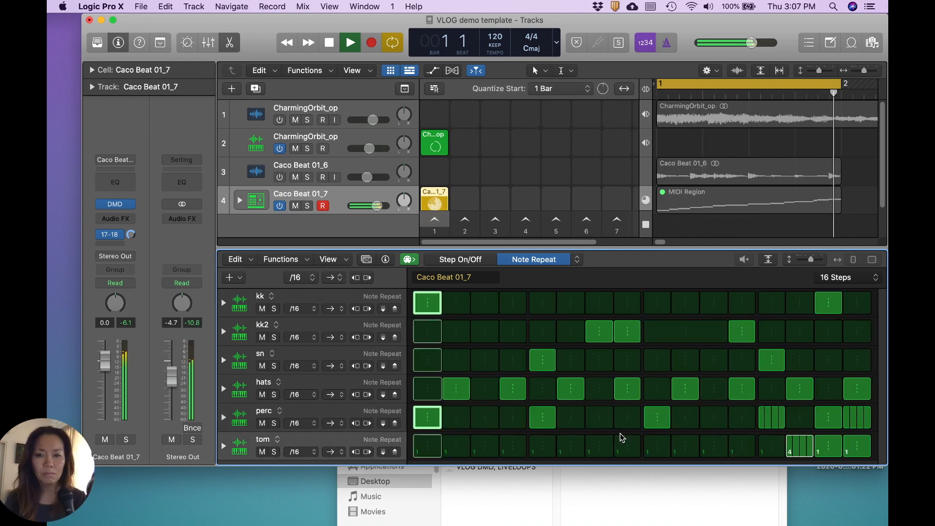
left_click_drag(552, 362, 554, 372)
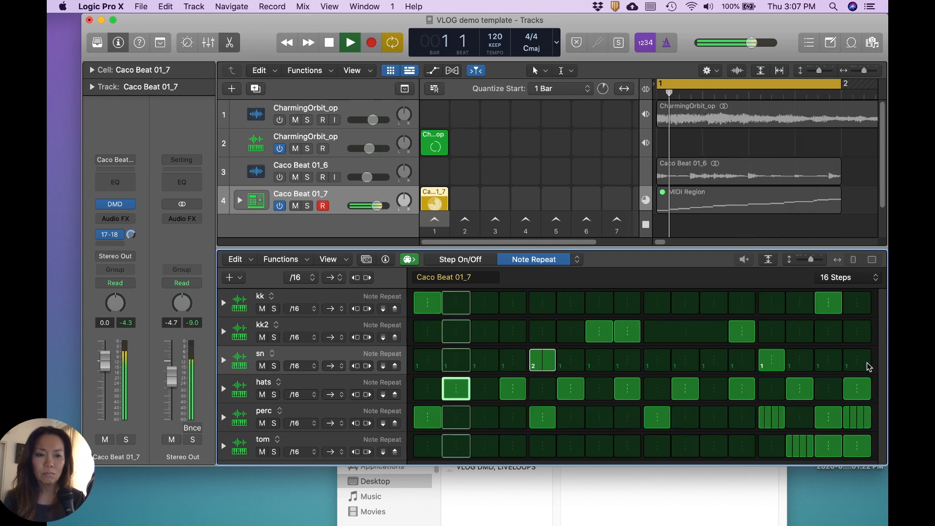
left_click(461, 259)
key("space")
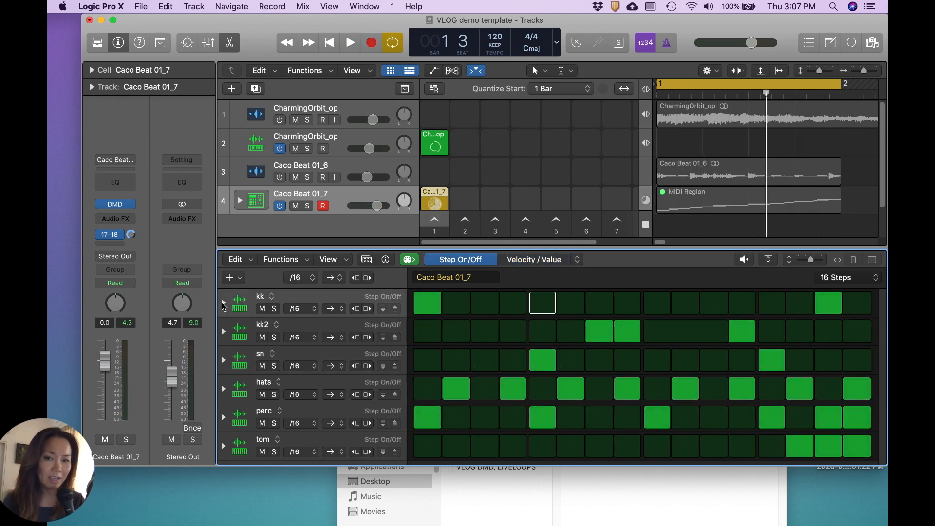
Expand and collapse the kk row to view its velocity and note repeat subrows, and open the kk2 row's subrows
left_click(223, 303)
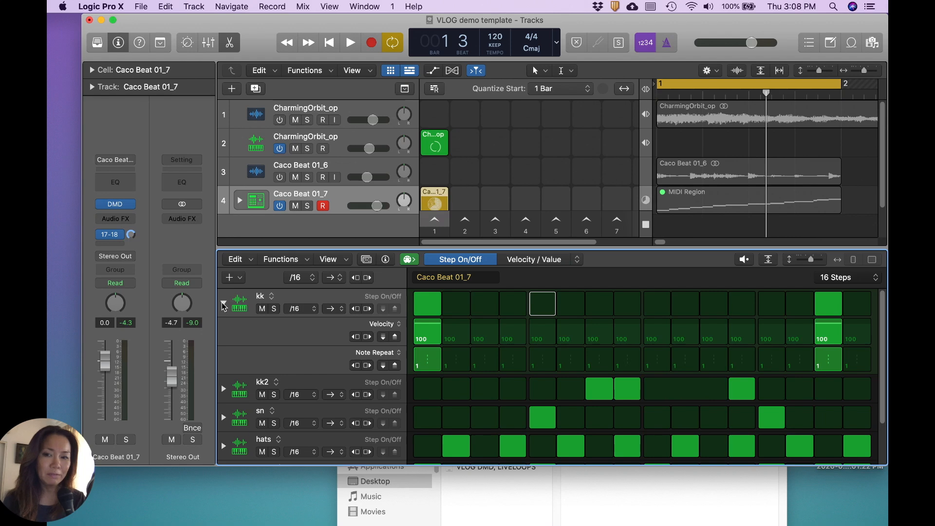
left_click(223, 303)
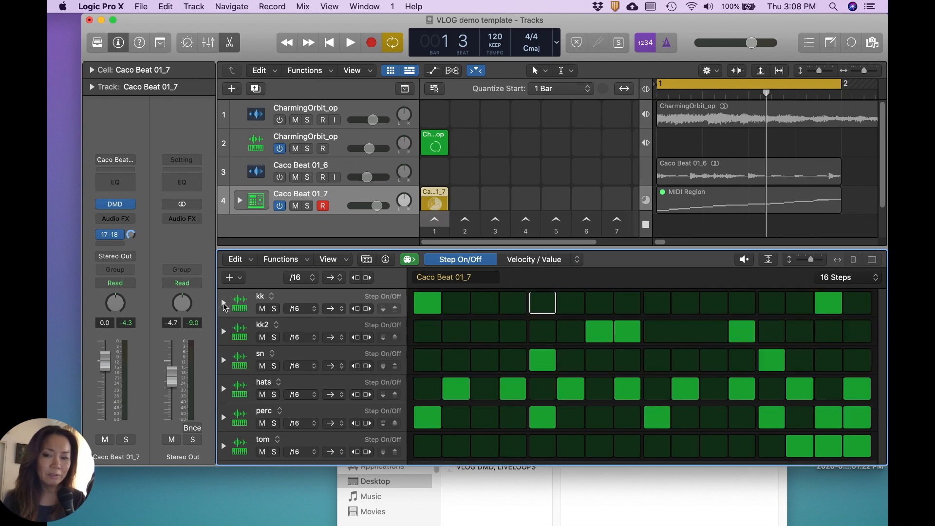
left_click(223, 303)
left_click(223, 303)
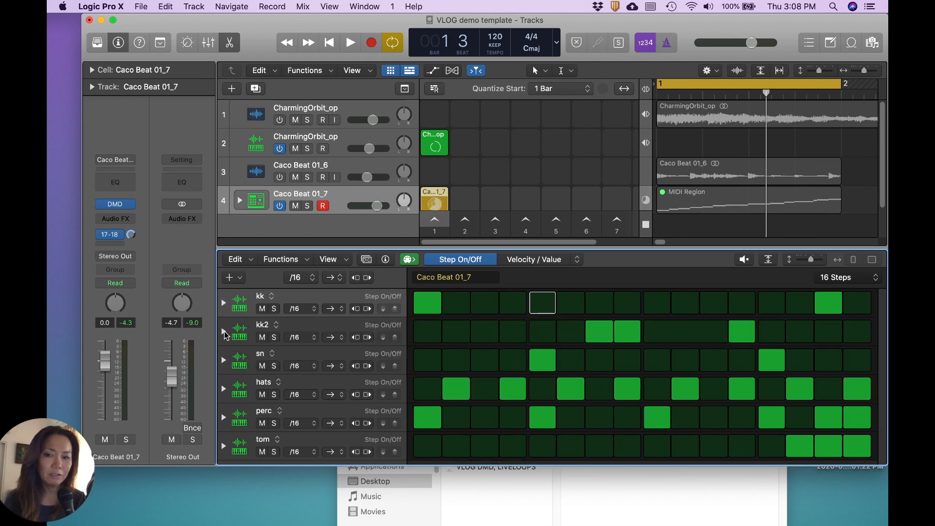
left_click(224, 331)
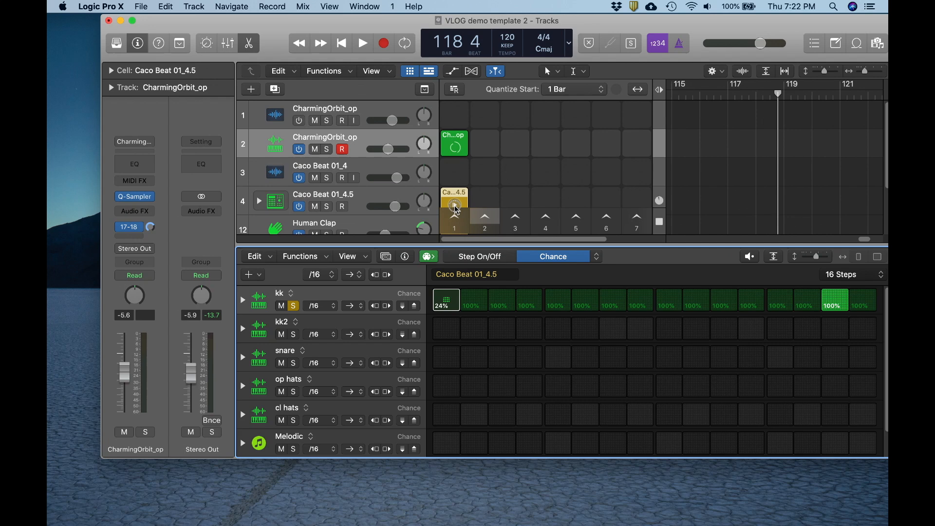
Play the Caco Beat 01_4.5 cell to audition the soloed kk row with a 24% chance on step 1
left_click(455, 205)
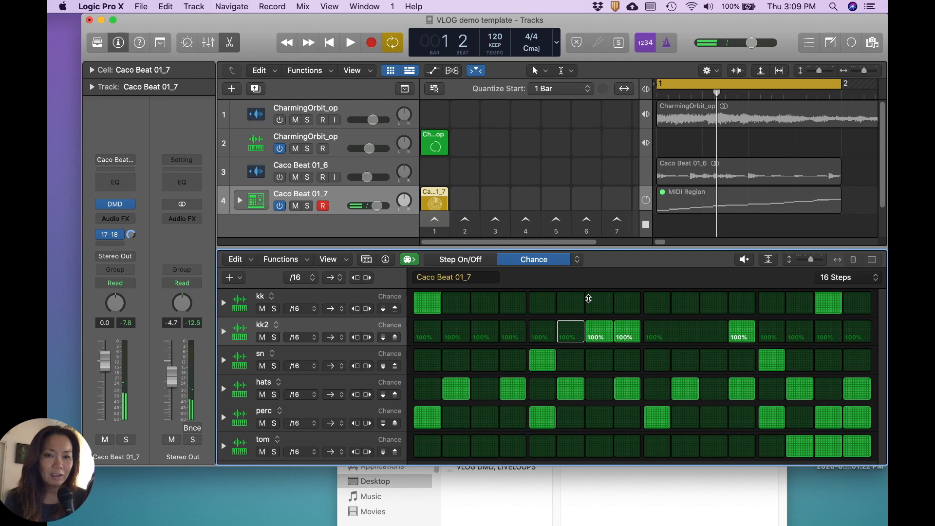
Switch the Caco Beat 01_7 pattern to start offset editing and set kk2 step 7 to -33%, auditioning it in playback
left_click(578, 260)
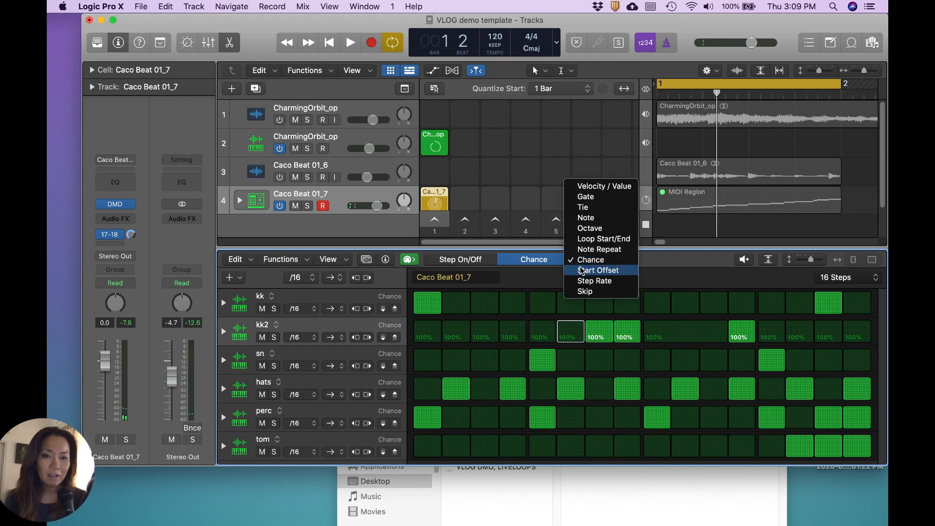
left_click(581, 270)
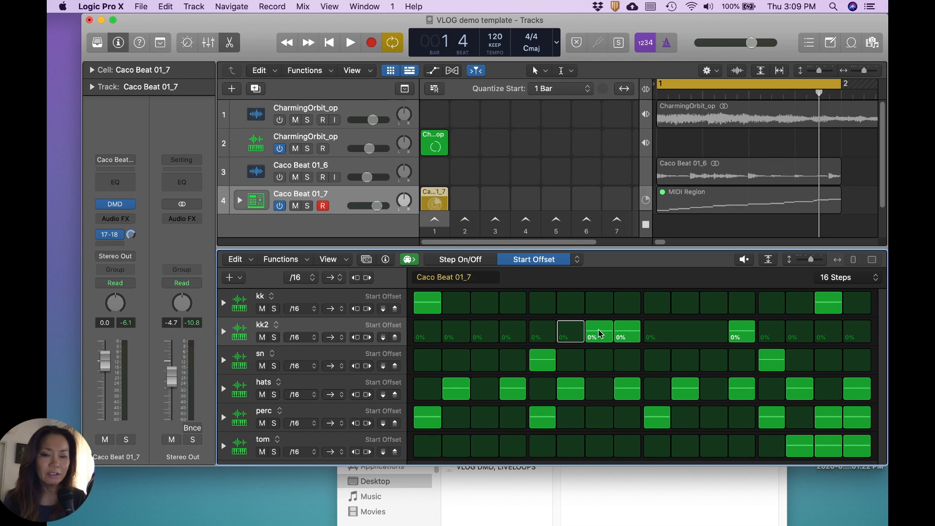
left_click_drag(600, 334, 606, 340)
key("space")
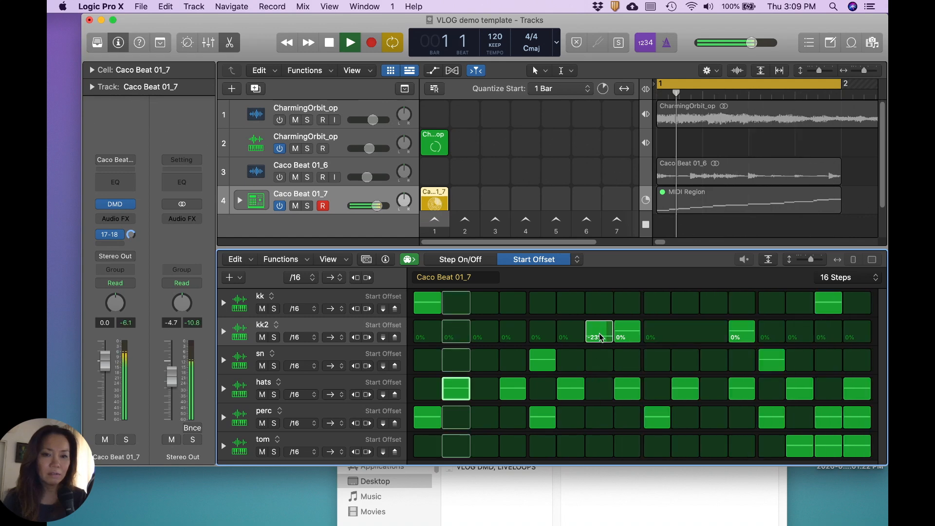
left_click_drag(601, 335, 602, 341)
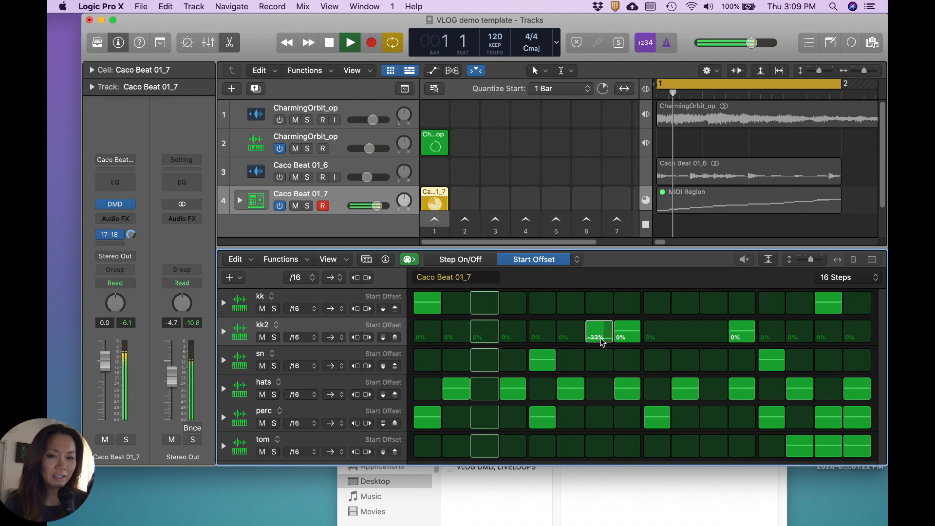
Set kk2 step 7's start offset to 24% and audition the pattern in playback
key("space")
left_click_drag(602, 342, 606, 331)
key("space")
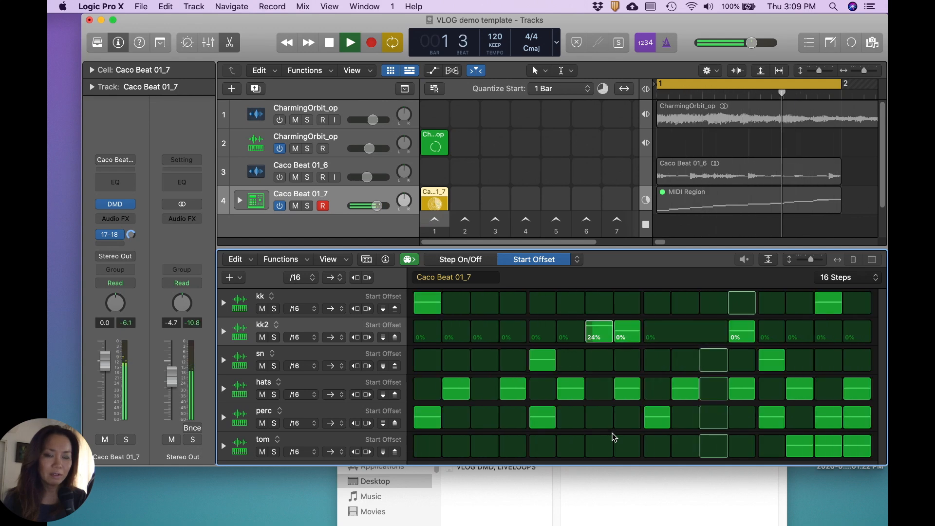
key("space")
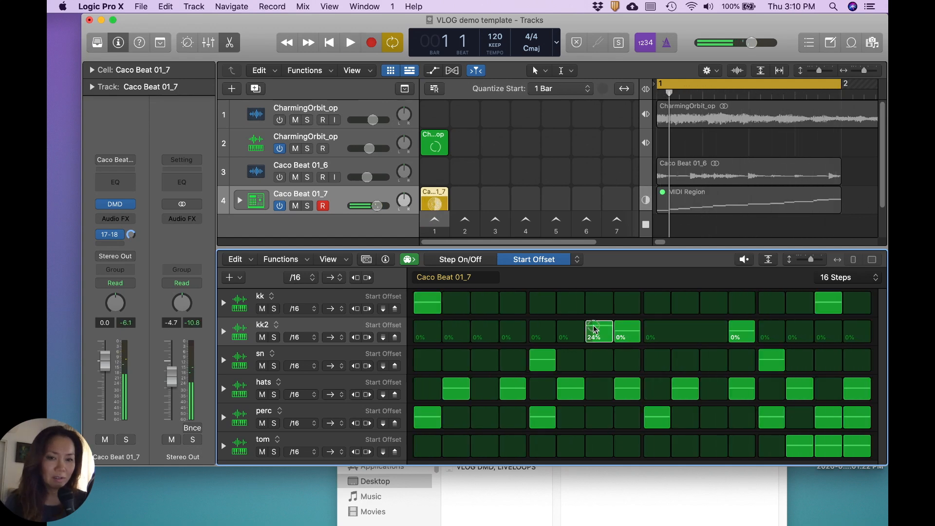
Reset kk2 step 7's start offset to 0%, close the step editor and stop playback
left_click_drag(595, 329, 594, 333)
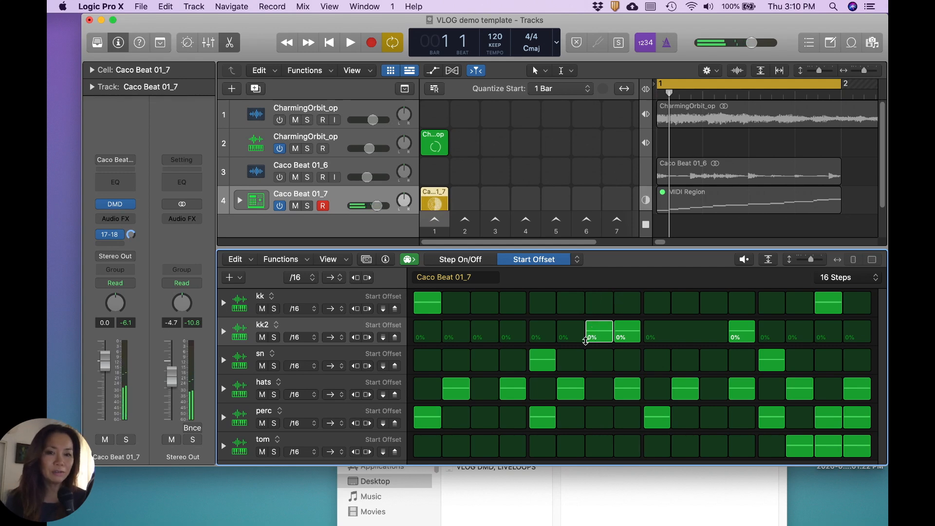
key("e")
key("space")
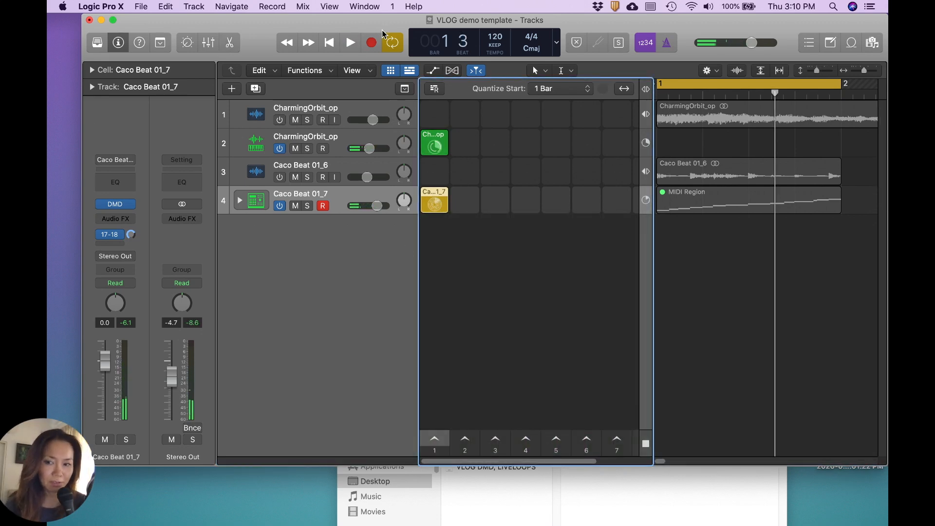
Create one software instrument track using the Drum Synth in stereo
mouse_move(498, 214)
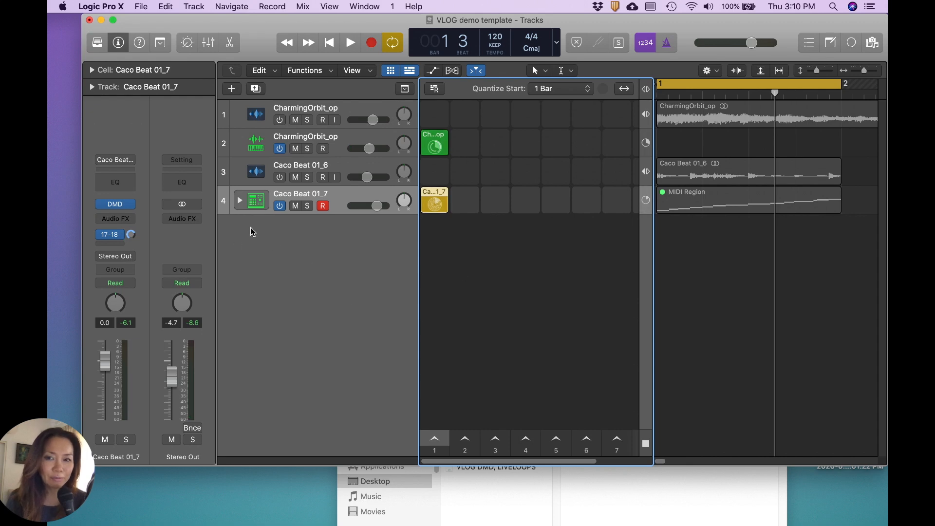
left_click(232, 88)
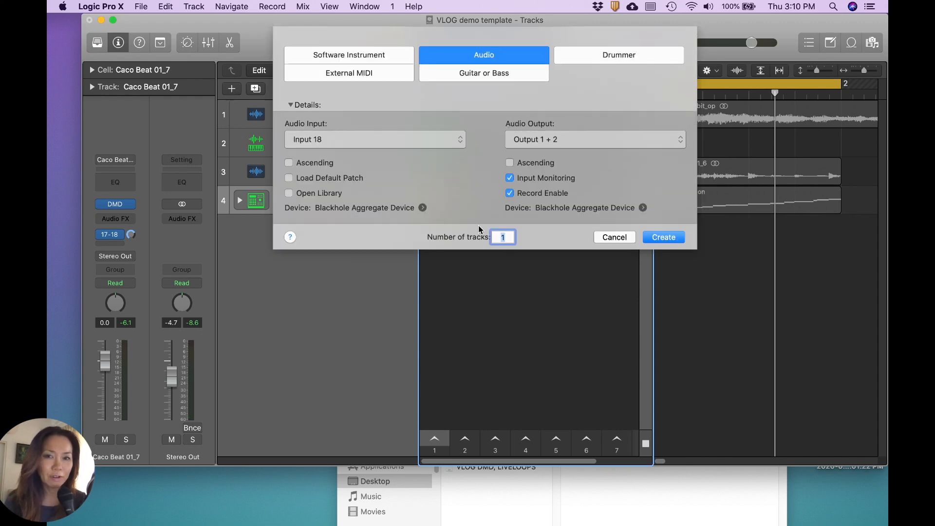
left_click(364, 57)
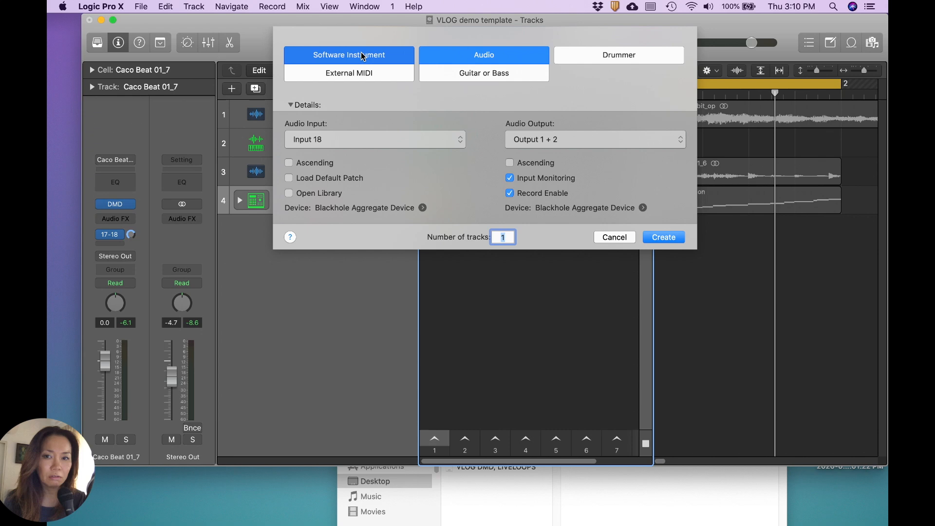
left_click(396, 140)
mouse_move(382, 207)
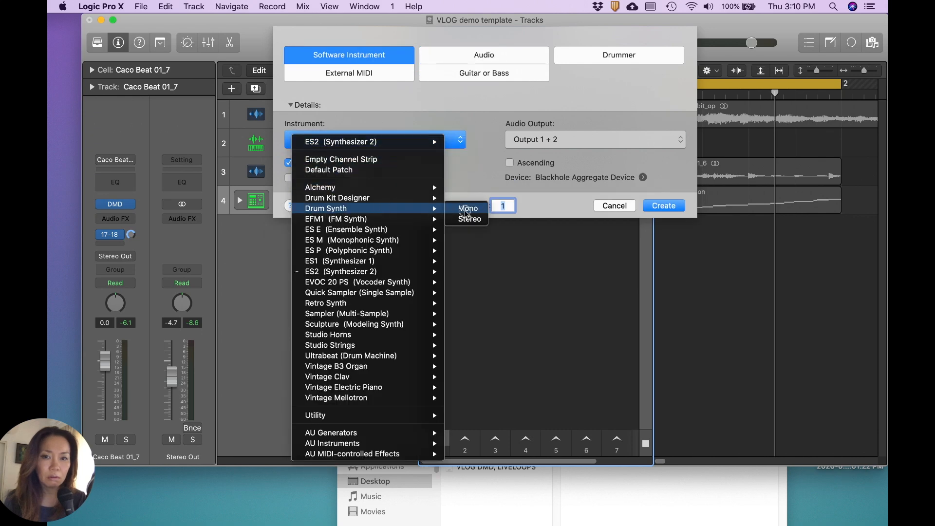
left_click(469, 219)
left_click(663, 205)
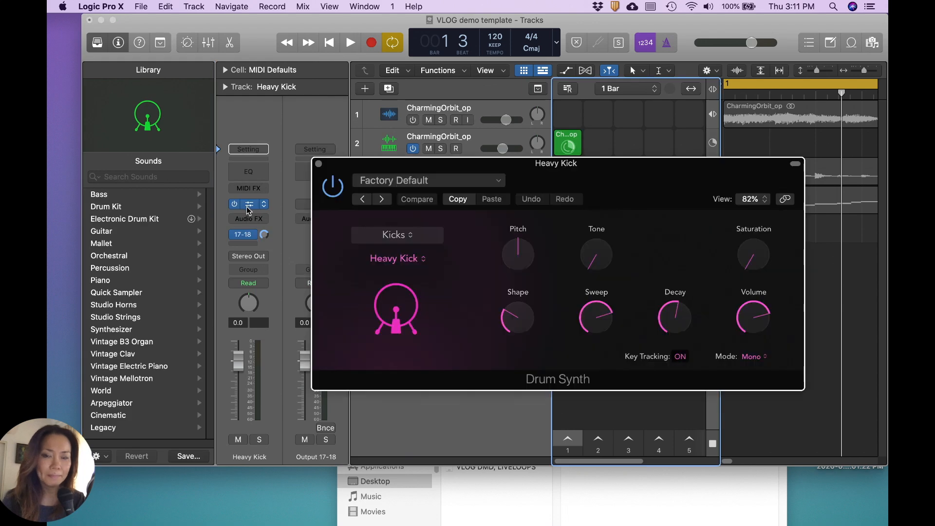
Change the Drum Synth sound category to Snares and Claps and choose the Human Clap sound
left_click(403, 239)
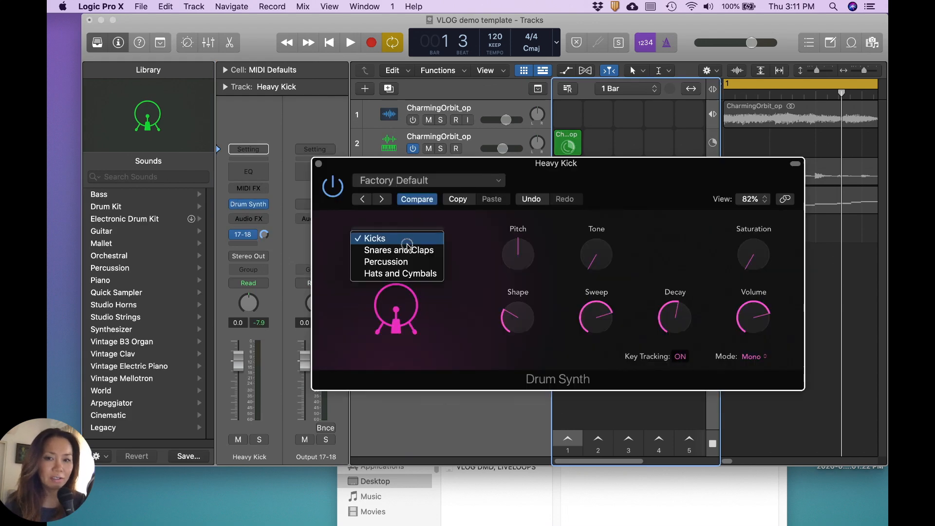
left_click(404, 250)
left_click(427, 258)
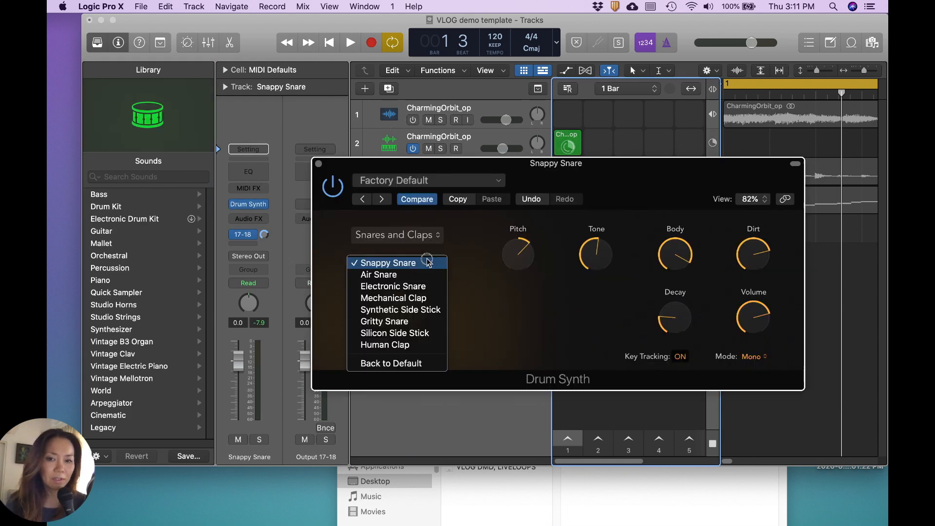
left_click(420, 346)
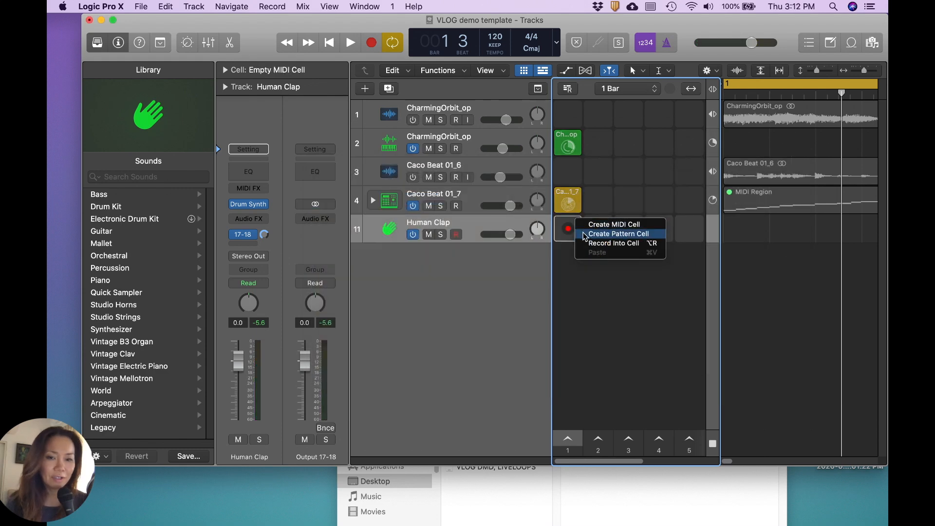
Create a pattern cell on the Human Clap track in scene 1 with steps 5 and 13 turned on, then close its editor
left_click(585, 234)
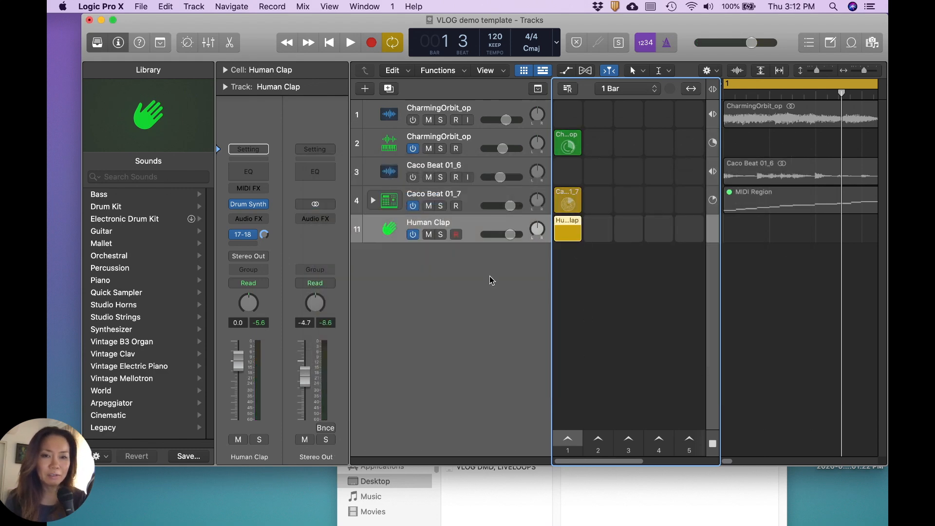
double_click(575, 225)
left_click(639, 303)
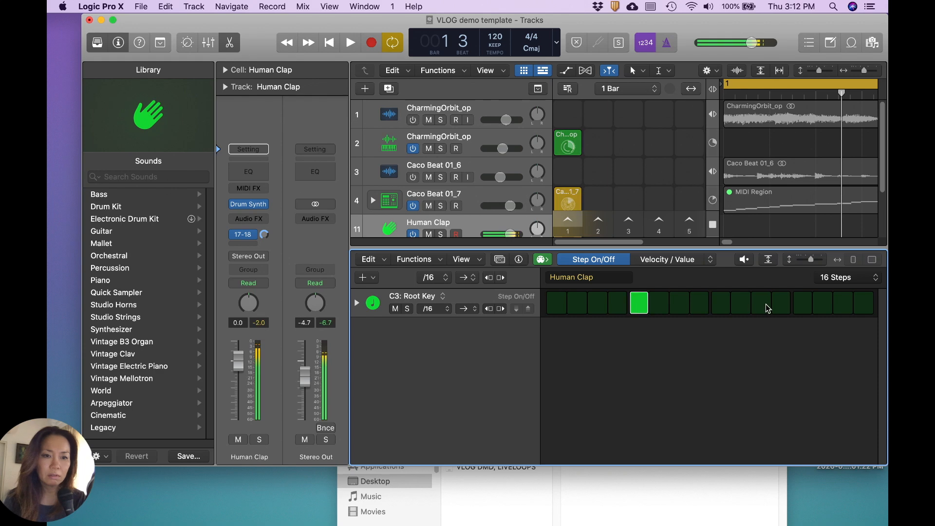
left_click(803, 303)
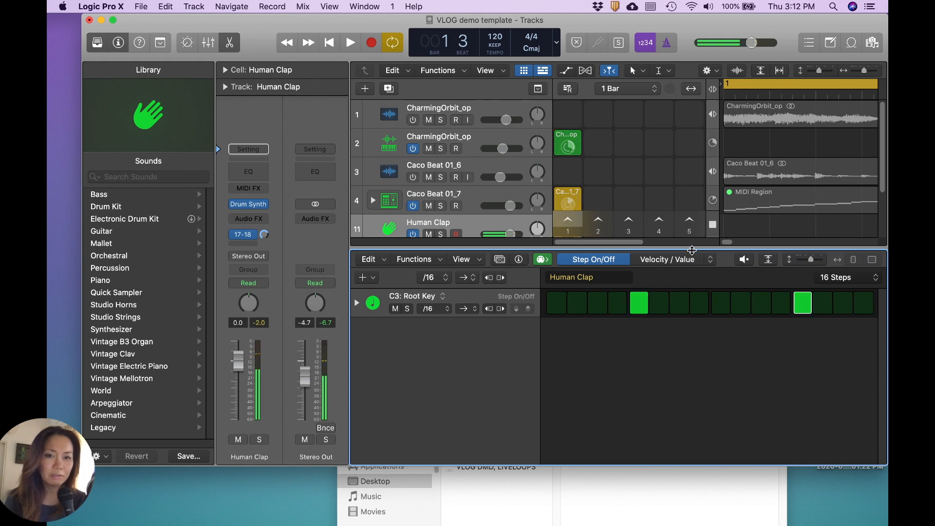
key("e")
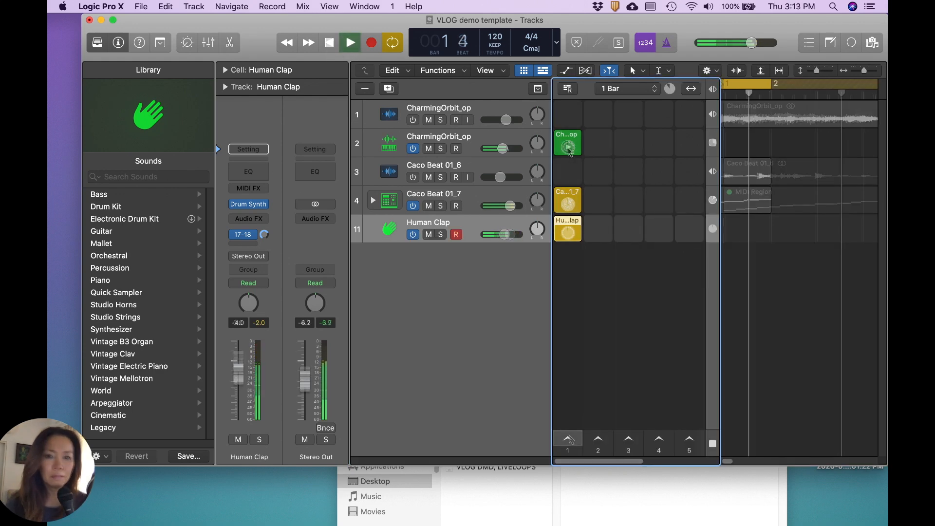
Toggle the CharmingOrbit_op cell while the beat plays, and hide the sound library with the Caco Beat 01_7 track selected
left_click(569, 147)
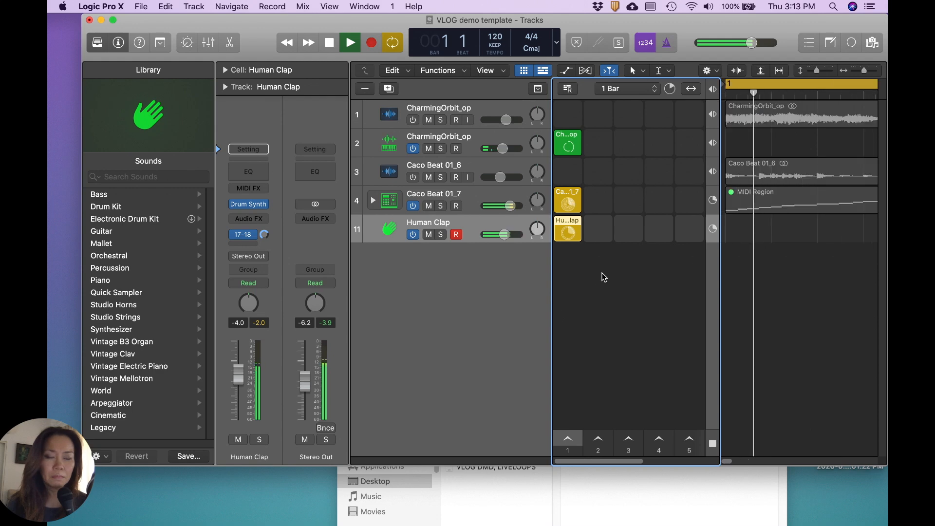
left_click(494, 198)
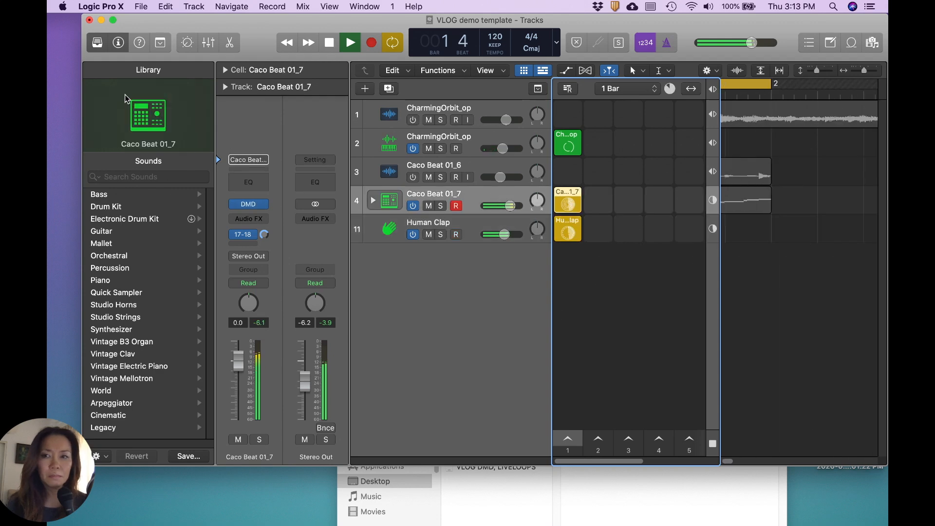
key("y")
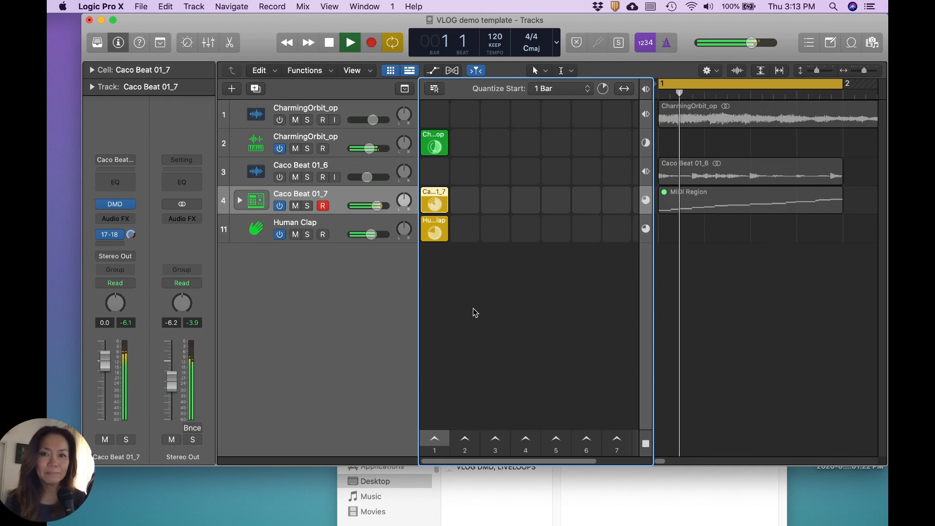
Audition the CharmingOrbit_op, Caco Beat 01_7 and Human Clap cells together, stop playback and select the Human Clap track
left_click(329, 43)
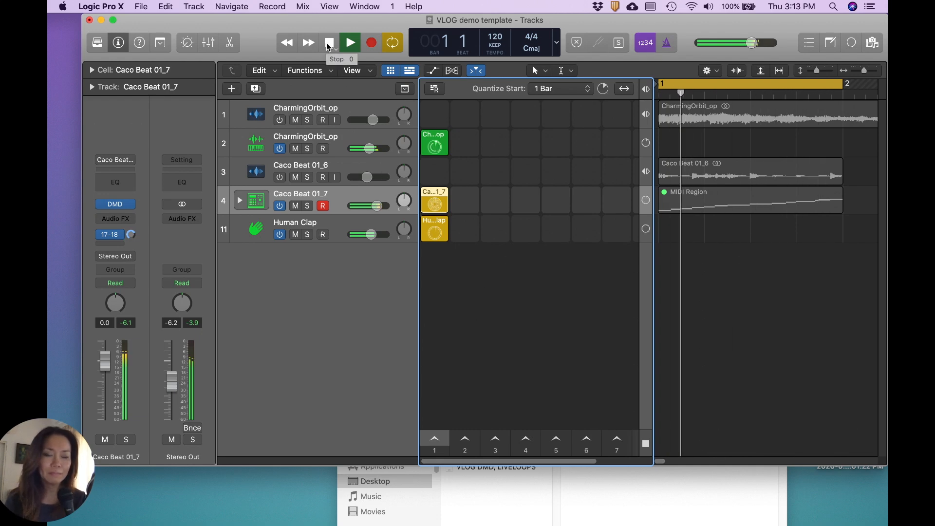
key("space")
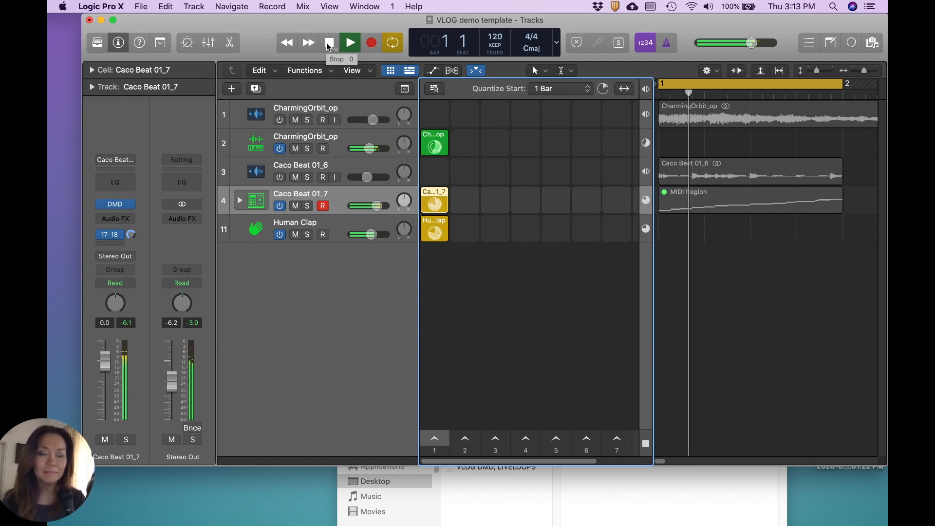
left_click(329, 43)
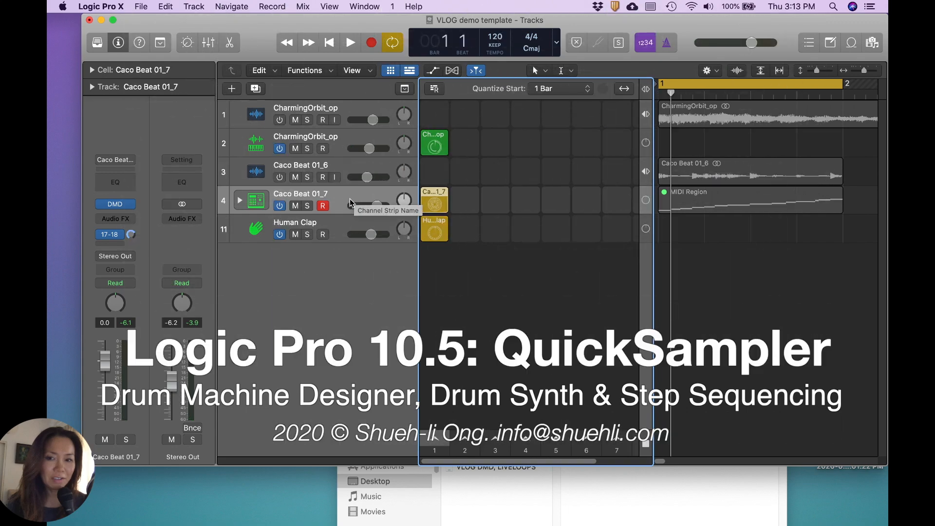
left_click(339, 224)
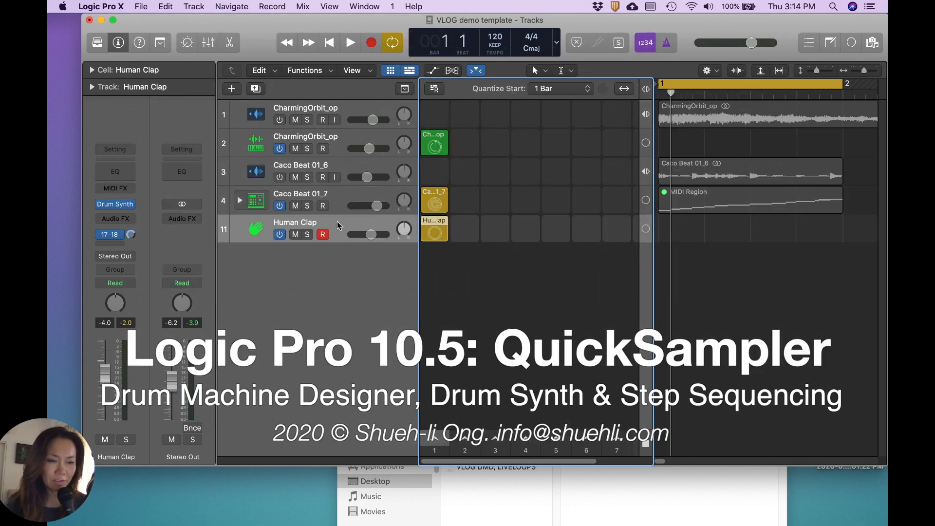